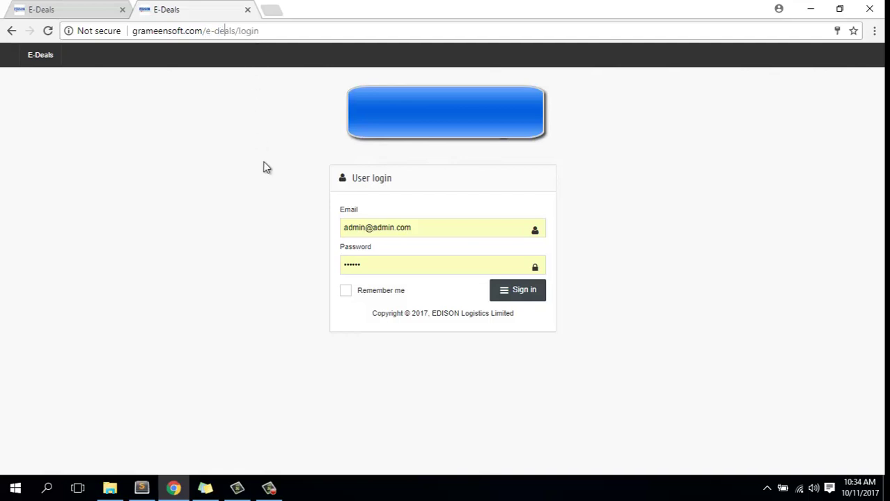
- Sign in to E-Deals with the admin account's email and password
{"action": "triple_click", "coordinate": [345, 221]}
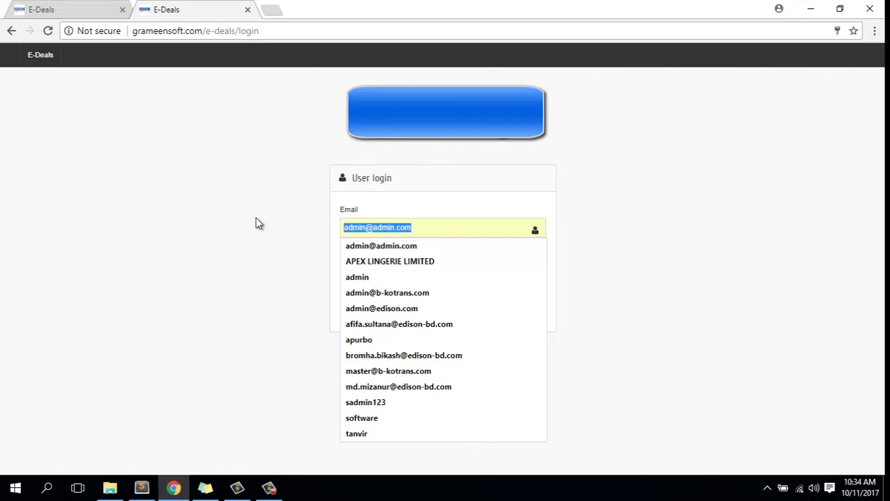
{"action": "type", "text": "admi"}
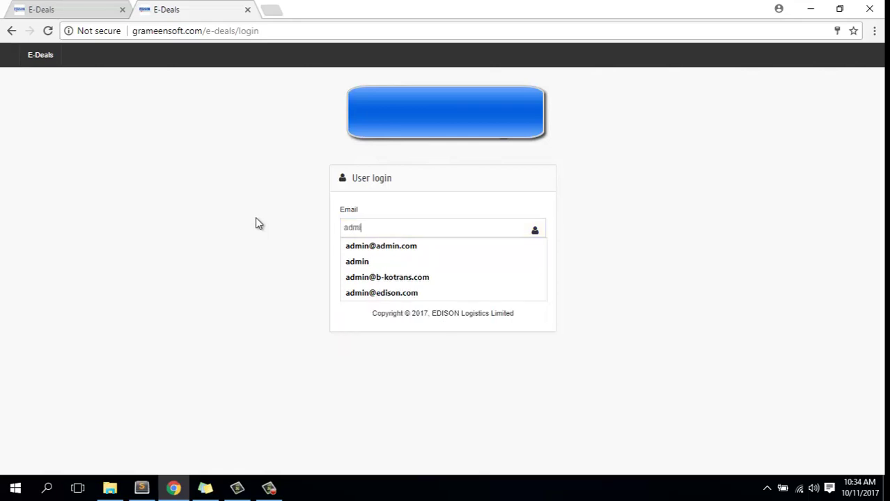
{"action": "type", "text": "n@"}
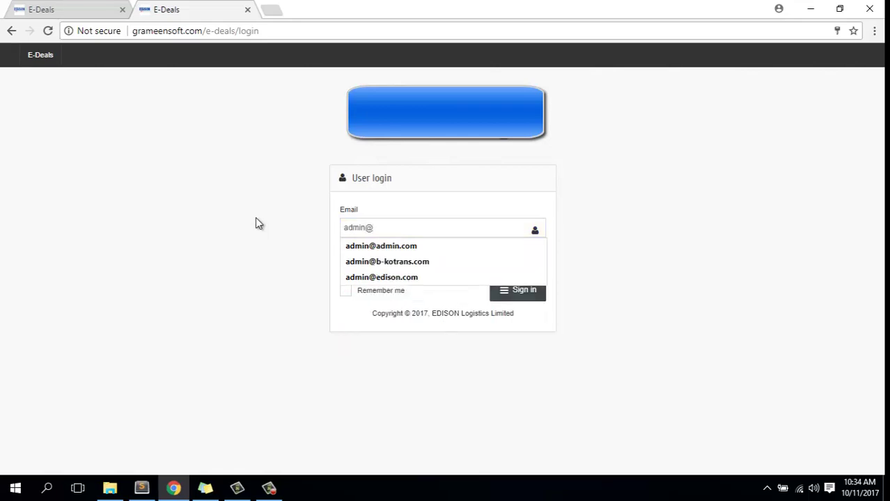
{"action": "type", "text": "adminc"}
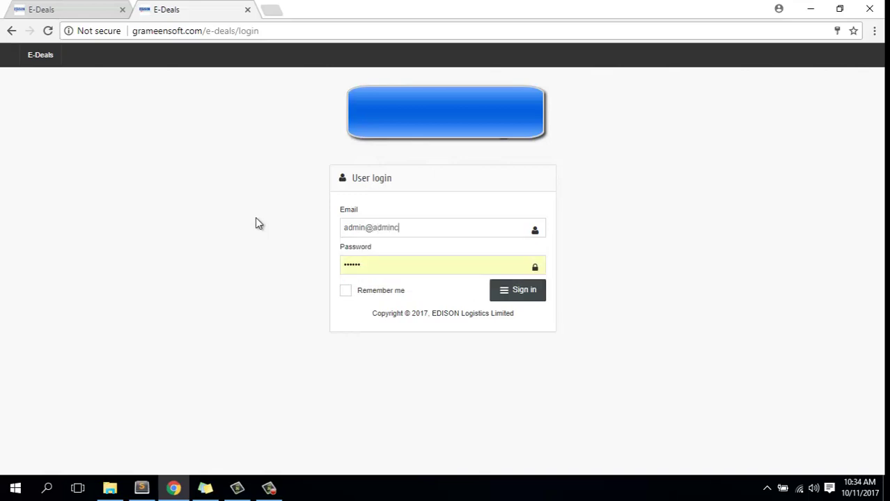
{"action": "key", "text": "BackSpace"}
{"action": "type", "text": ".com"}
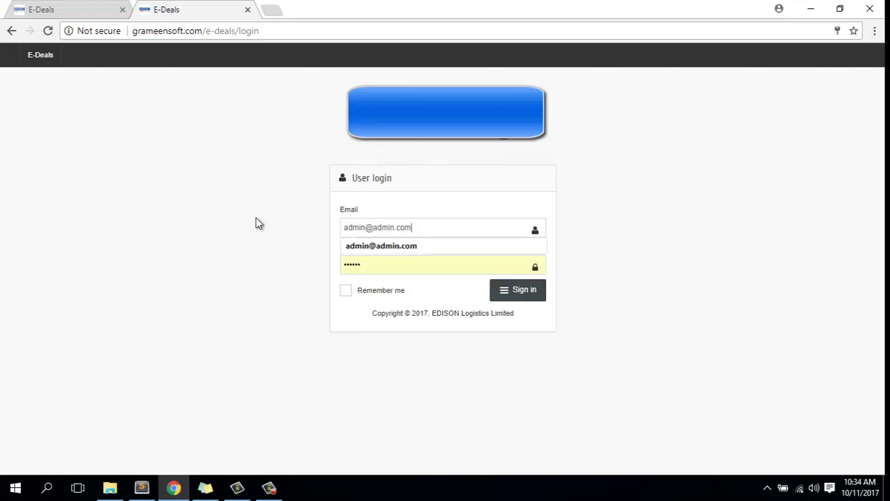
{"action": "key", "text": "Tab"}
{"action": "type", "text": "1234"}
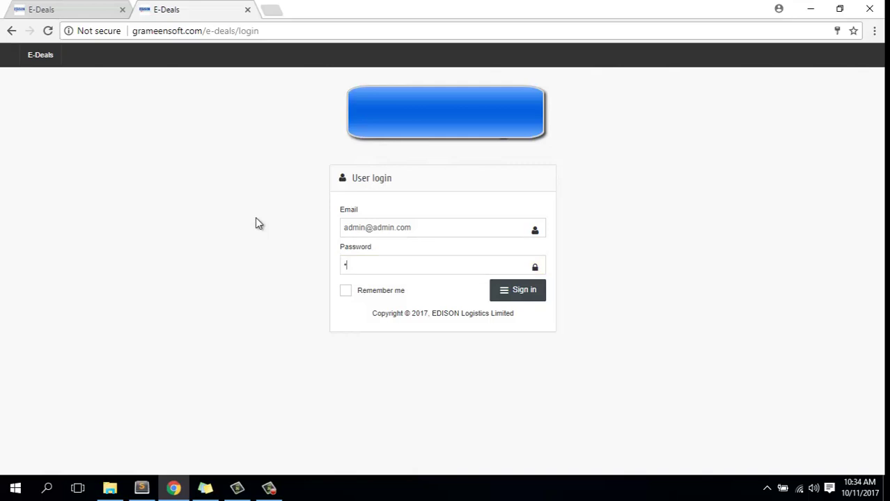
{"action": "type", "text": "56"}
{"action": "left_click", "coordinate": [530, 299]}
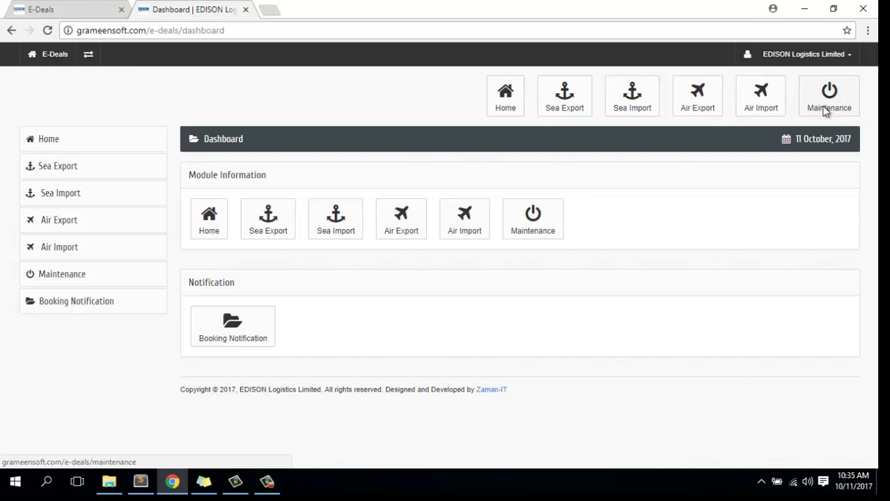
- Open the Maintenance setup area from the top toolbar
{"action": "left_click", "coordinate": [824, 111]}
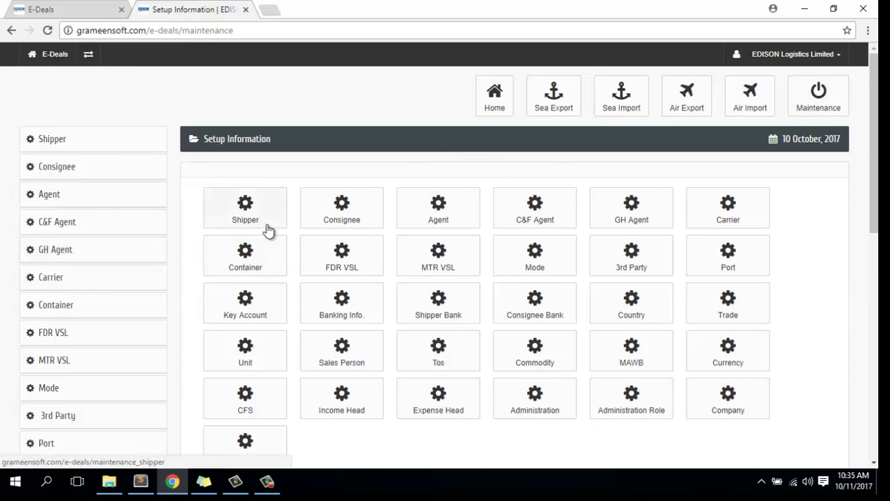
- Look through the Setup Information tiles and open the Shipper list
{"action": "scroll", "coordinate": [269, 230], "scroll_direction": "down", "scroll_amount": 1}
{"action": "scroll", "coordinate": [268, 230], "scroll_direction": "down", "scroll_amount": 3}
{"action": "scroll", "coordinate": [267, 230], "scroll_direction": "up", "scroll_amount": 3}
{"action": "left_click", "coordinate": [254, 220]}
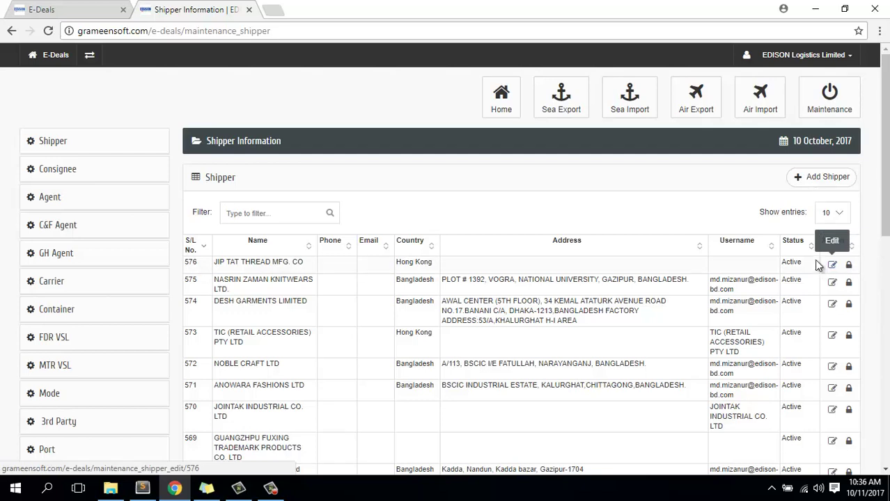
- Put the cursor in the Filter box above the shipper table
{"action": "left_click", "coordinate": [242, 213]}
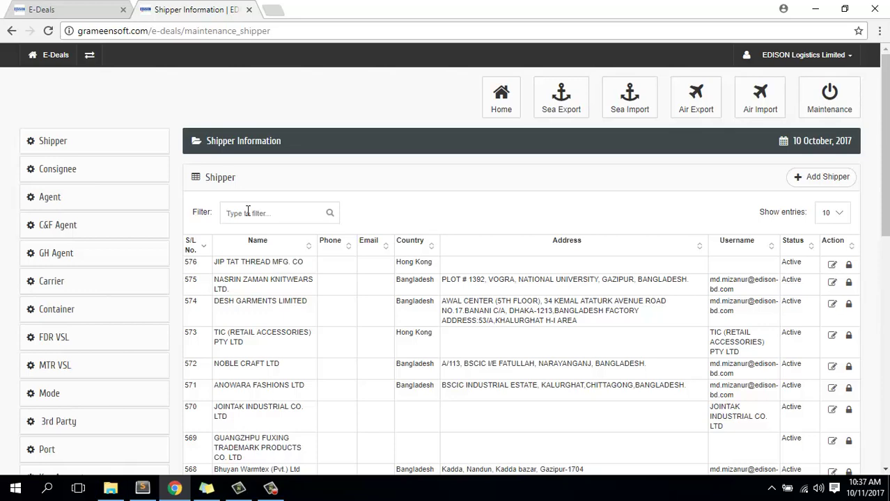
- After trying '570', filter the shipper table by 'bang' and scroll through the Bangladesh results
{"action": "left_click", "coordinate": [247, 212]}
{"action": "type", "text": "57"}
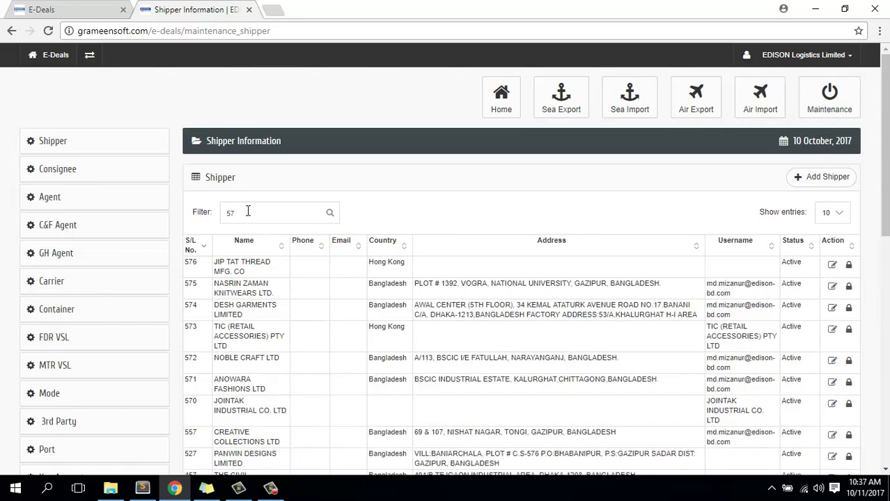
{"action": "type", "text": "0"}
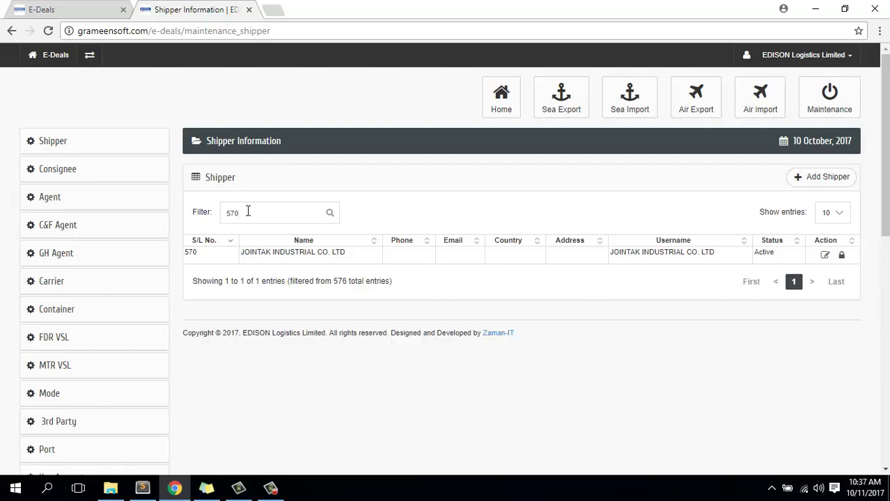
{"action": "key", "text": "BackSpace"}
{"action": "key", "text": "BackSpace"}
{"action": "key", "text": "BackSpace"}
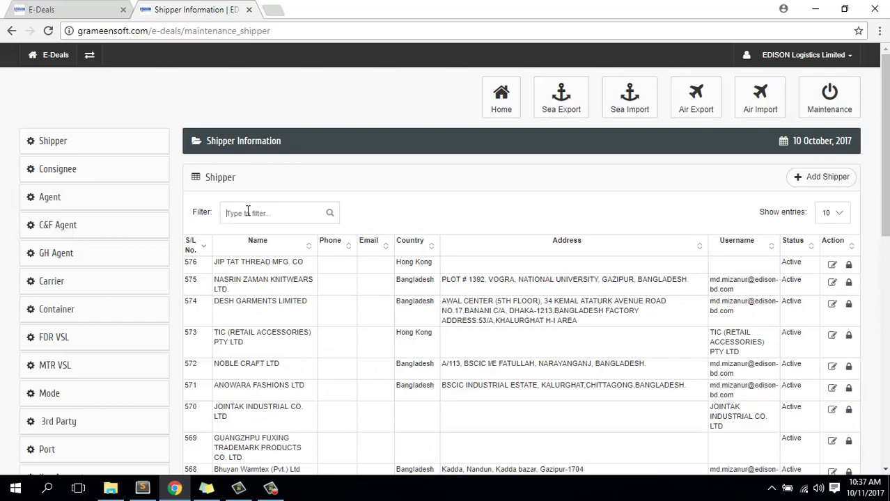
{"action": "type", "text": "bang"}
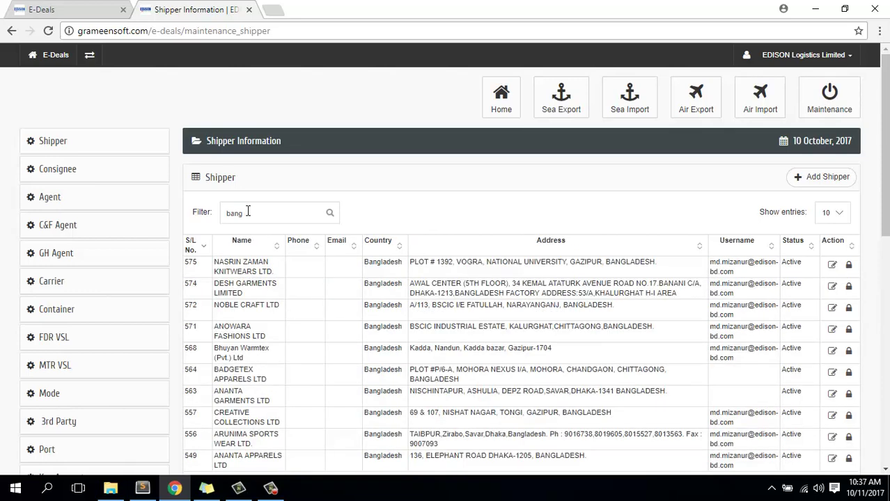
{"action": "scroll", "coordinate": [406, 308], "scroll_direction": "down", "scroll_amount": 2}
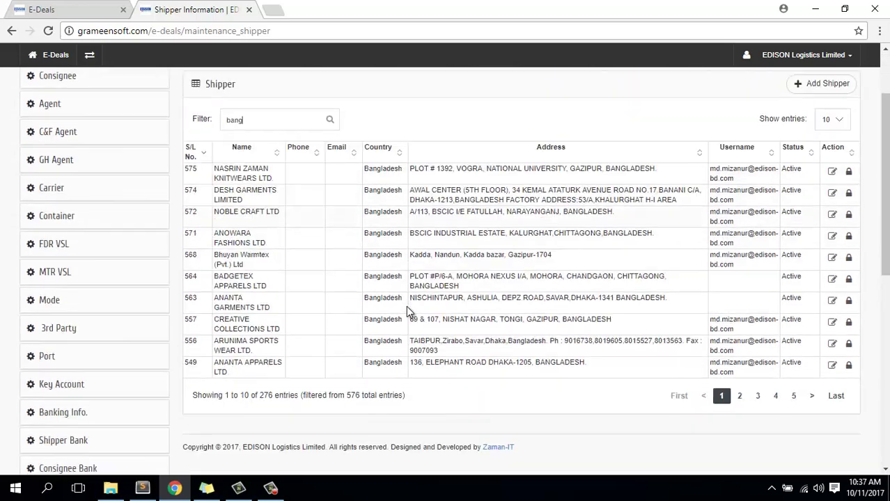
{"action": "scroll", "coordinate": [407, 311], "scroll_direction": "down", "scroll_amount": 4}
{"action": "scroll", "coordinate": [421, 308], "scroll_direction": "up", "scroll_amount": 5}
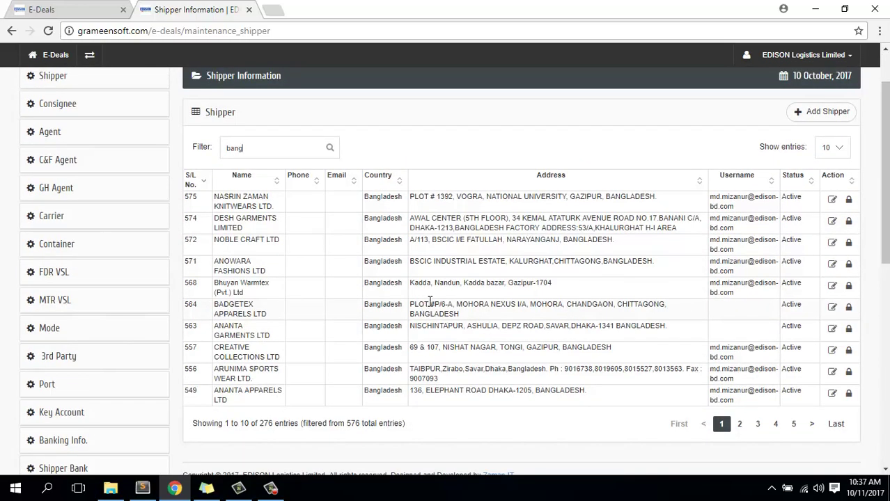
{"action": "scroll", "coordinate": [403, 289], "scroll_direction": "up", "scroll_amount": 1}
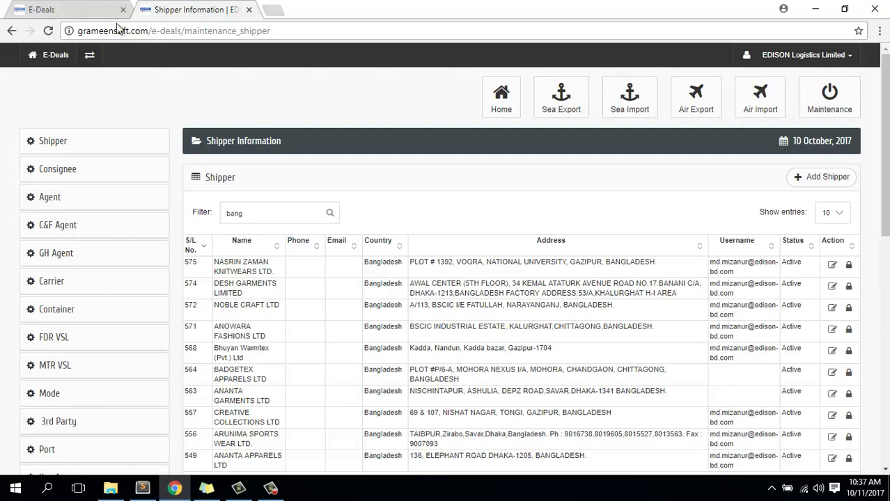
- Sign in to the local E-Deals copy as admin and open its Maintenance setup page
{"action": "left_click", "coordinate": [70, 9]}
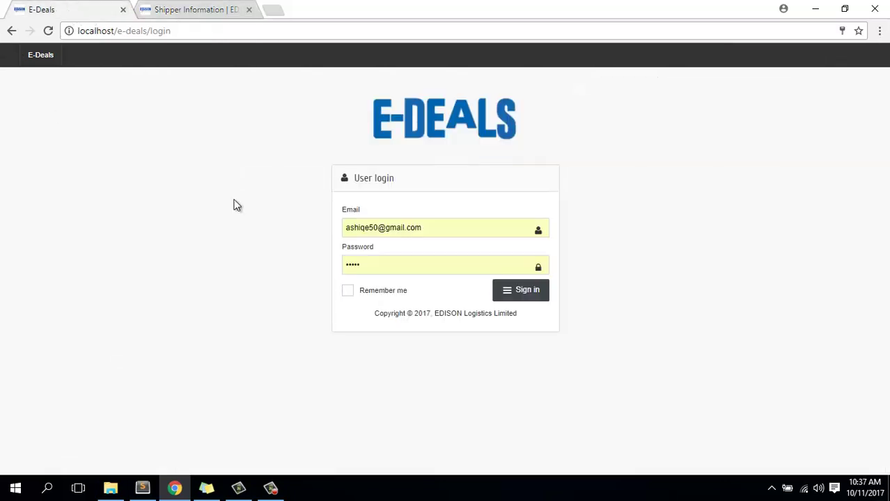
{"action": "left_click", "coordinate": [440, 232]}
{"action": "type", "text": "admin"}
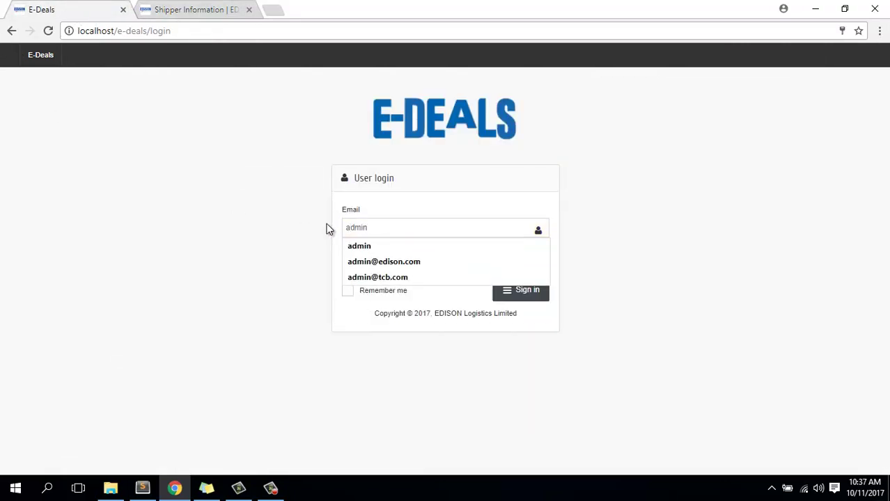
{"action": "type", "text": "@"}
{"action": "key", "text": "Escape"}
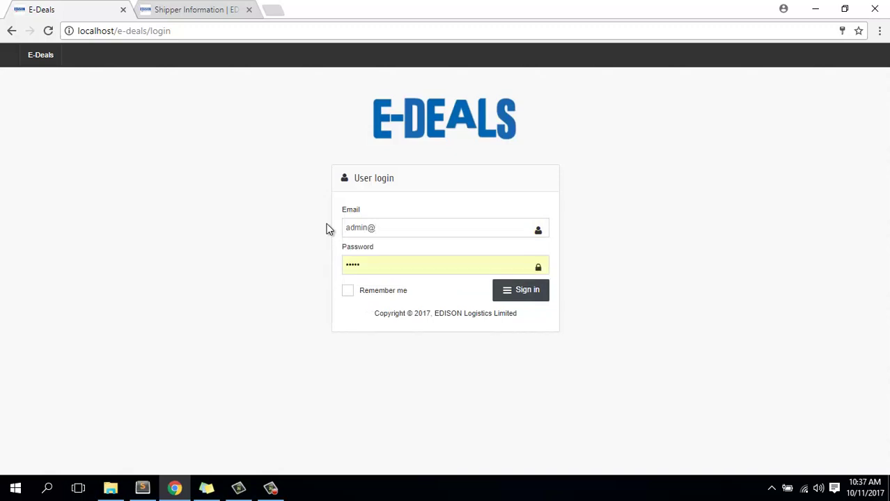
{"action": "type", "text": "admi"}
{"action": "type", "text": "n.com"}
{"action": "key", "text": "Tab"}
{"action": "type", "text": "secret"}
{"action": "key", "text": "Return"}
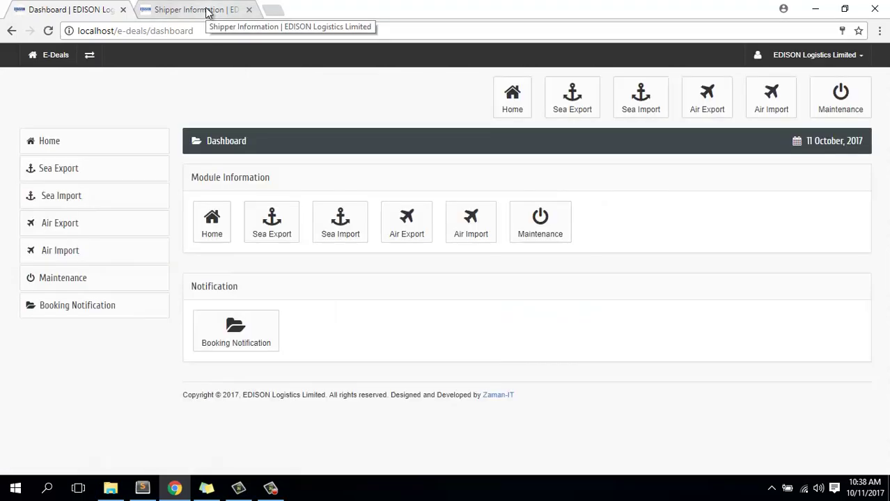
{"action": "left_click", "coordinate": [559, 238]}
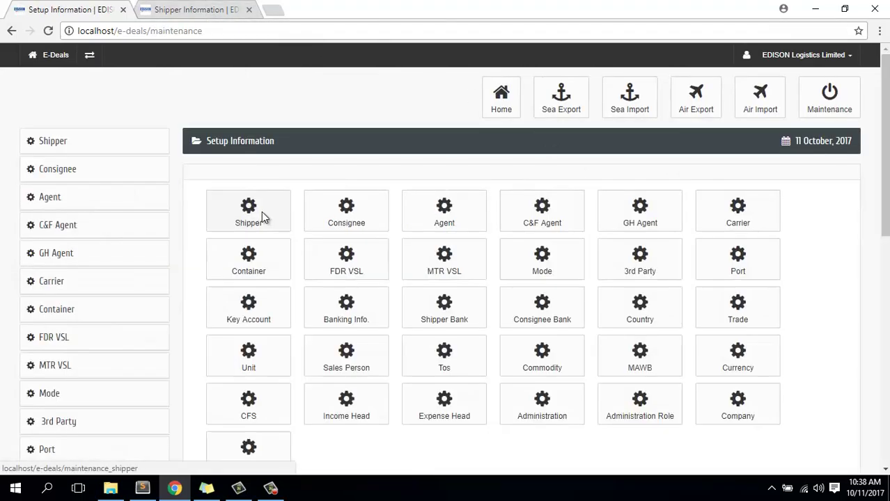
- Open a new Shipper - Add form on the local site, then return to the live shipper list
{"action": "left_click", "coordinate": [262, 215]}
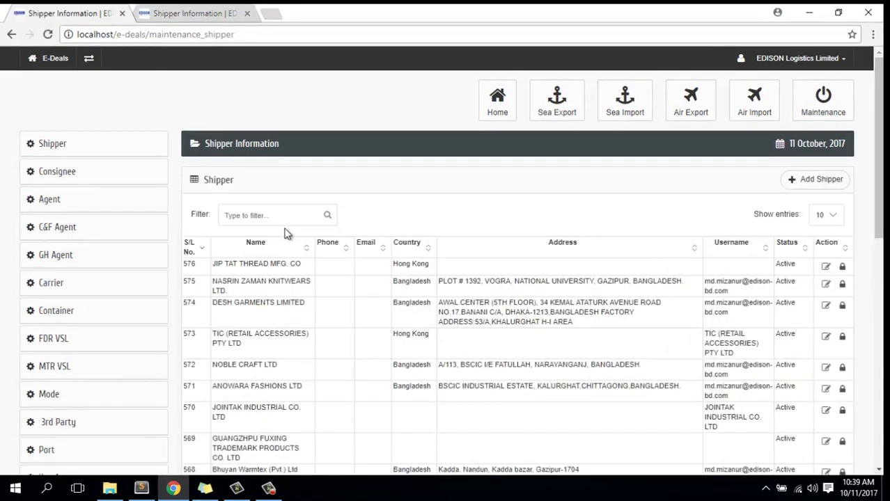
{"action": "left_click", "coordinate": [807, 183]}
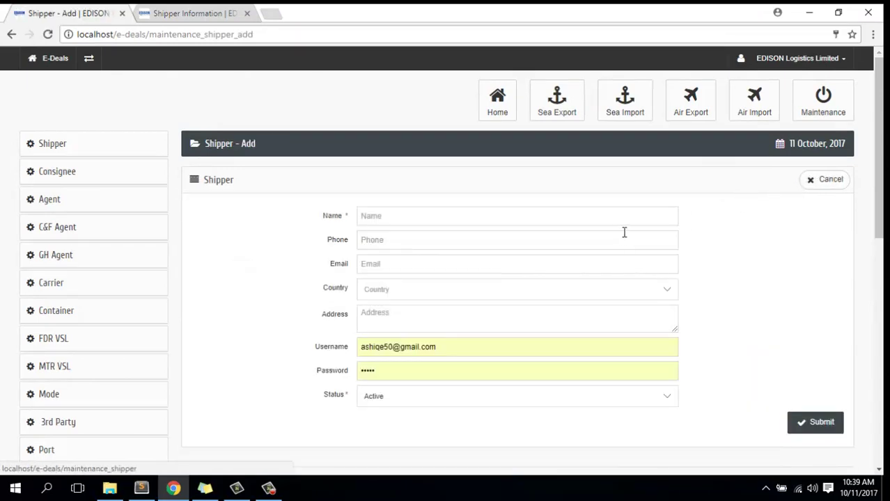
{"action": "left_click", "coordinate": [414, 219]}
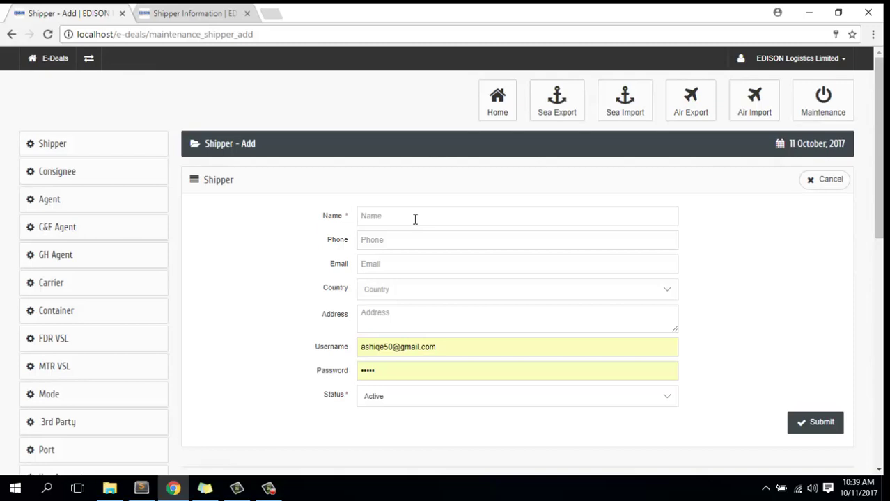
{"action": "left_click", "coordinate": [383, 263]}
{"action": "left_click", "coordinate": [384, 296]}
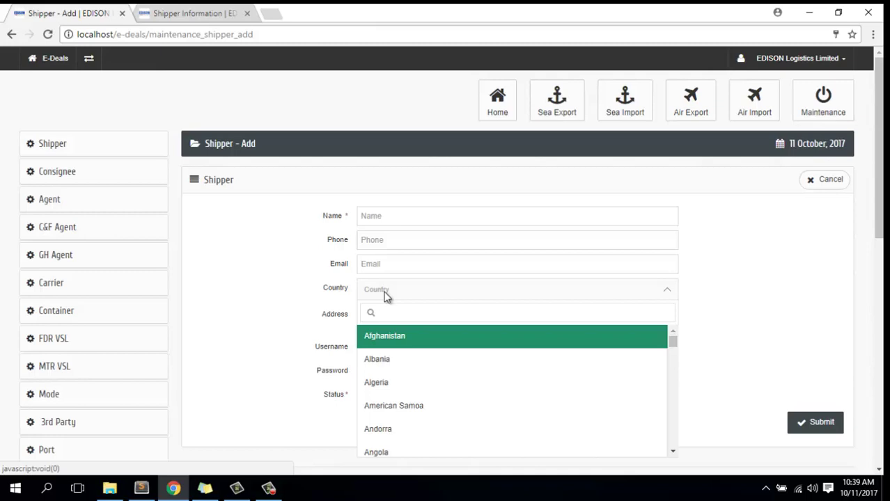
{"action": "left_click", "coordinate": [204, 16]}
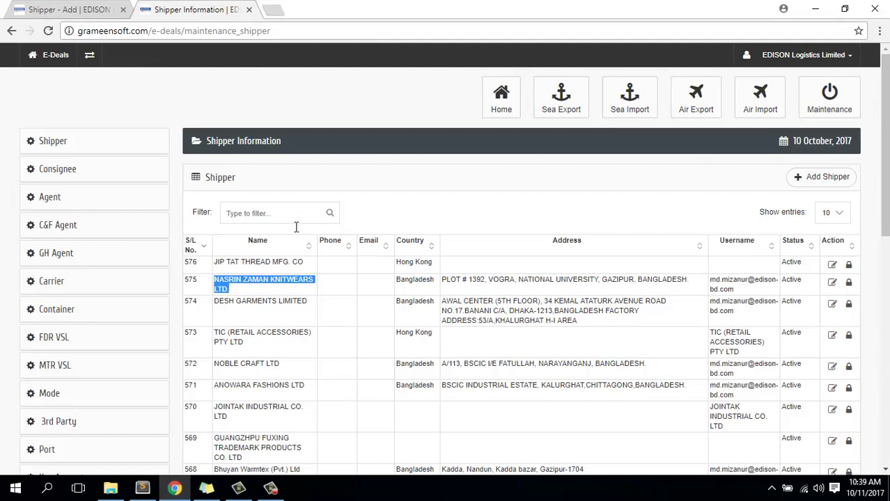
- Copy shipper 575's company name from the live list into the new shipper's Name field
{"action": "right_click", "coordinate": [223, 278]}
{"action": "left_click", "coordinate": [53, 7]}
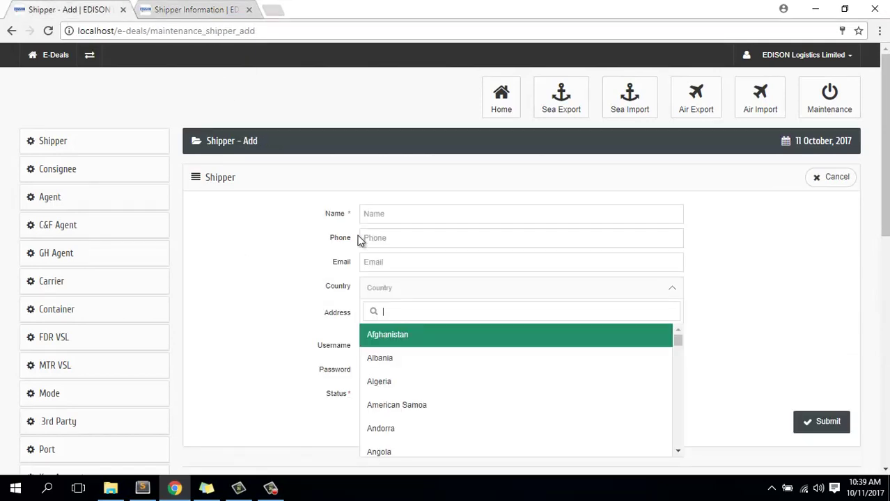
{"action": "left_click", "coordinate": [403, 214]}
{"action": "type", "text": "Consignee"}
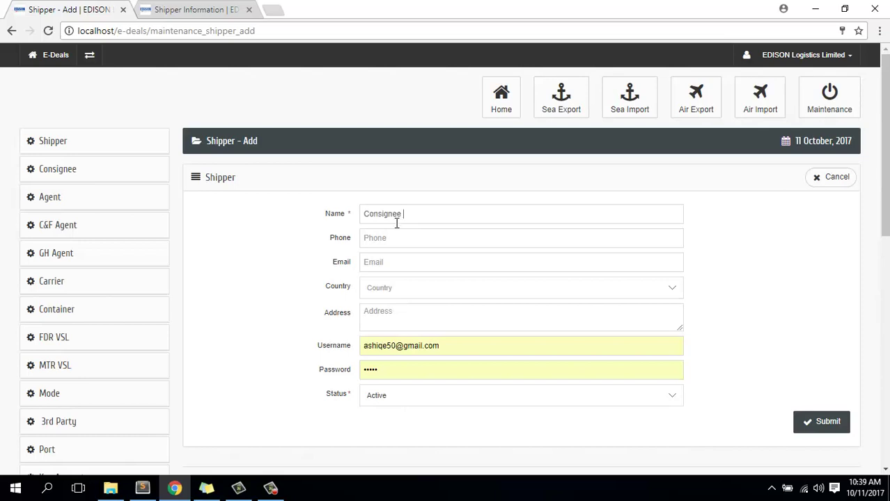
{"action": "left_click", "coordinate": [209, 9]}
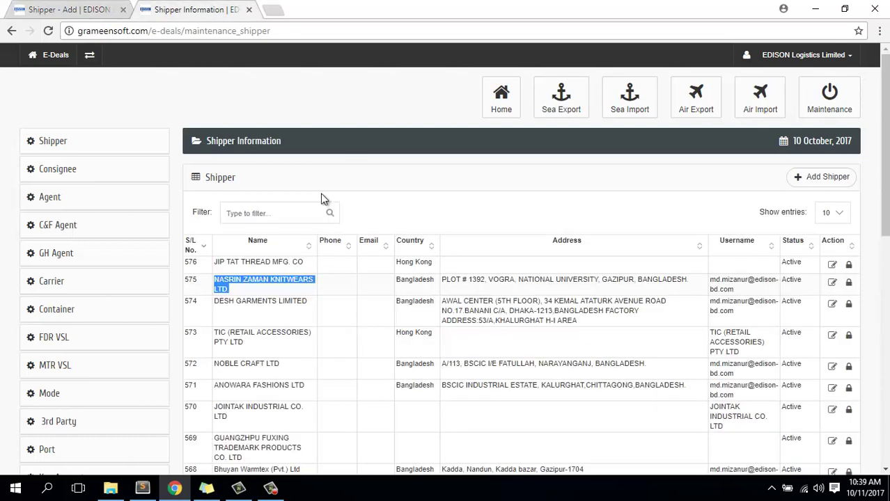
{"action": "right_click", "coordinate": [263, 281]}
{"action": "left_click", "coordinate": [278, 288]}
{"action": "key", "text": "ctrl+Page_Up"}
{"action": "key", "text": "ctrl+a"}
{"action": "key", "text": "ctrl+v"}
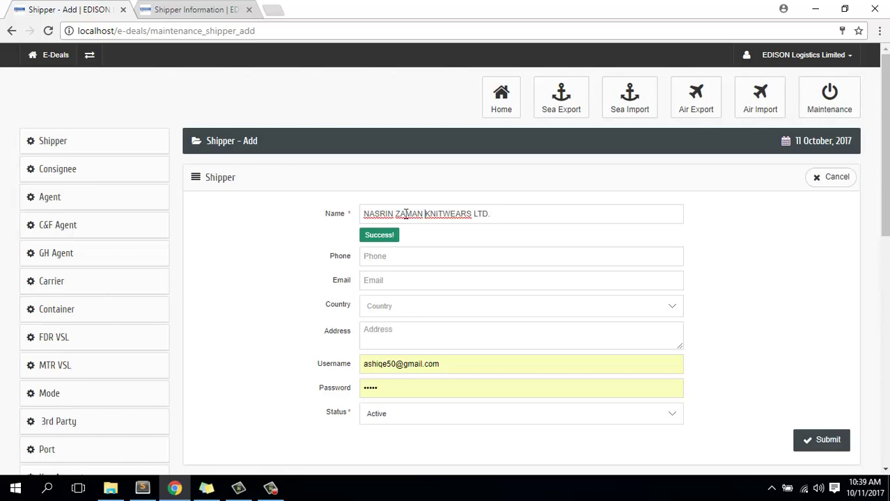
- Trim the Name to 'ZAMAN LTD' by deleting the first word and KNITWEARS
{"action": "left_click_drag", "start_coordinate": [395, 214], "coordinate": [316, 213]}
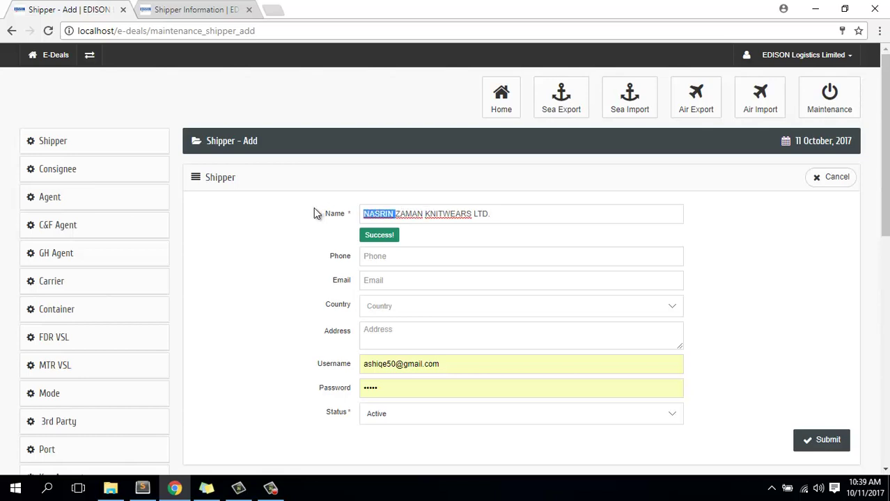
{"action": "key", "text": "BackSpace"}
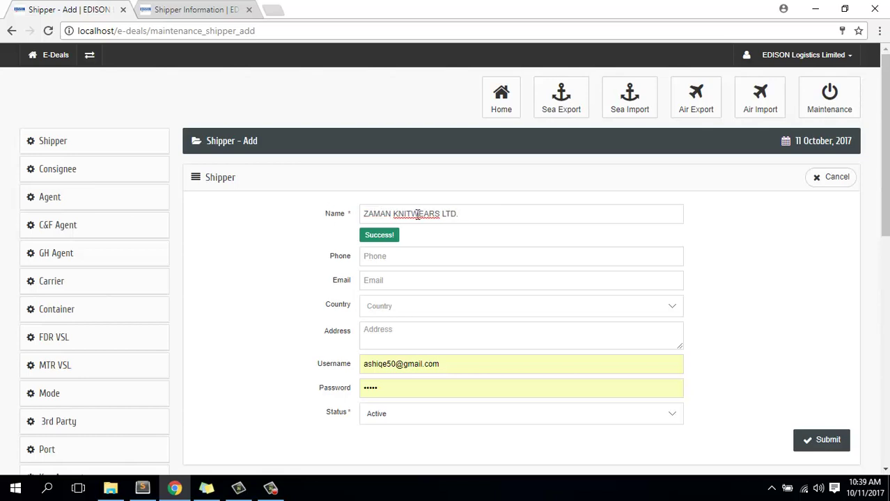
{"action": "double_click", "coordinate": [417, 215]}
{"action": "key", "text": "BackSpace"}
- Enter the new shipper's phone number and e-mail address
{"action": "left_click", "coordinate": [398, 256]}
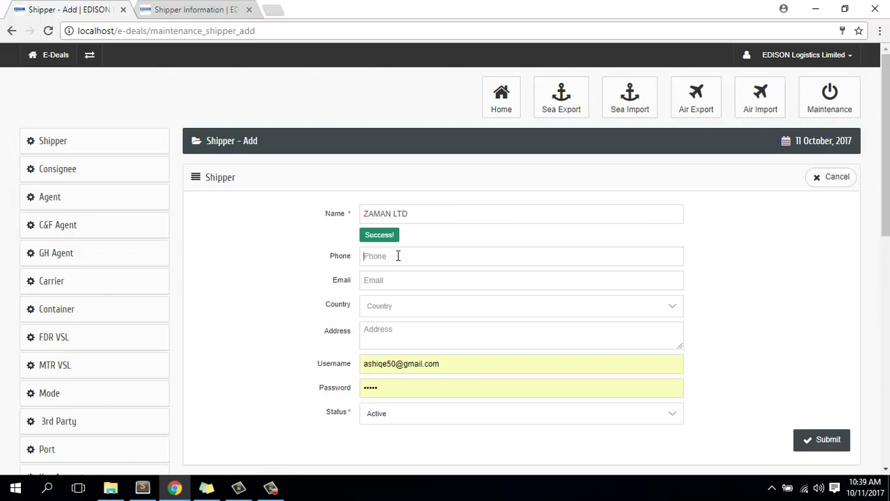
{"action": "type", "text": "0123"}
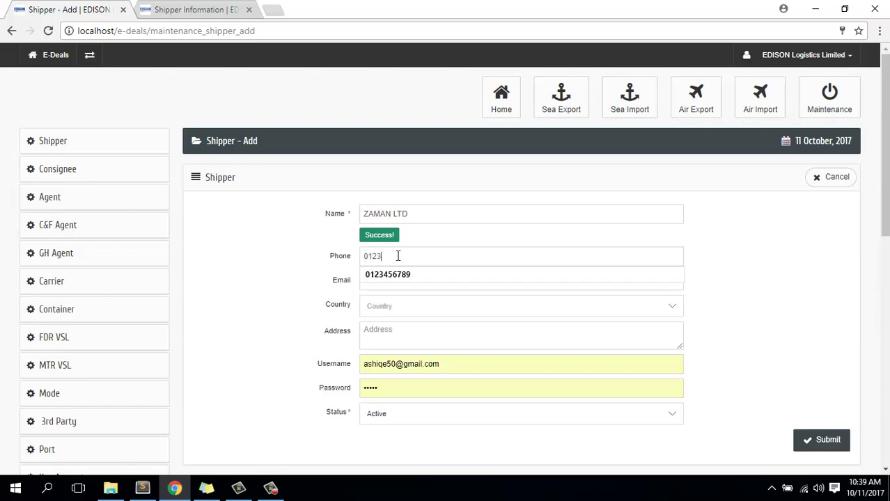
{"action": "type", "text": "456789"}
{"action": "left_click", "coordinate": [418, 280]}
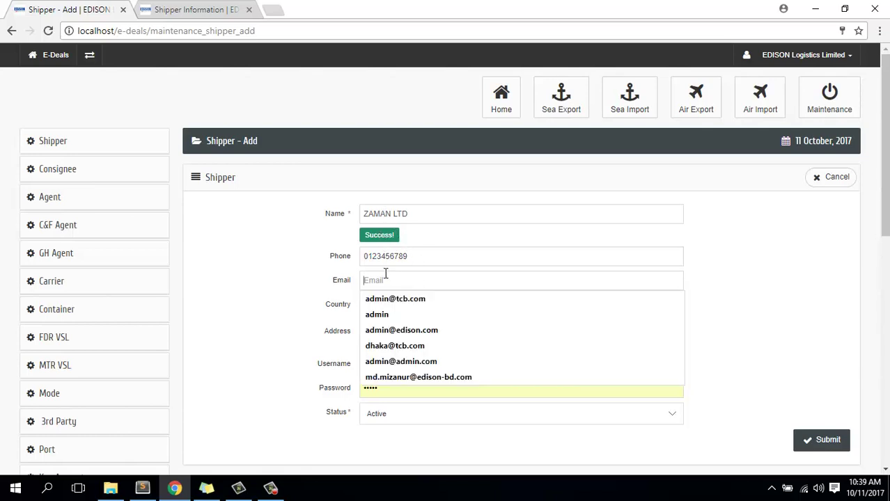
{"action": "type", "text": "a"}
{"action": "key", "text": "BackSpace"}
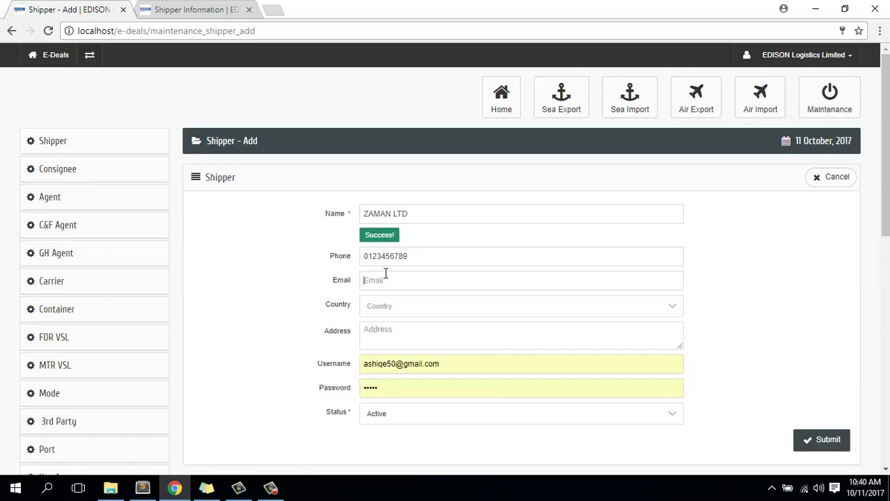
- Set the Country to Bangladesh and the Address to Dhaka
{"action": "key", "text": "Tab"}
{"action": "type", "text": "ang"}
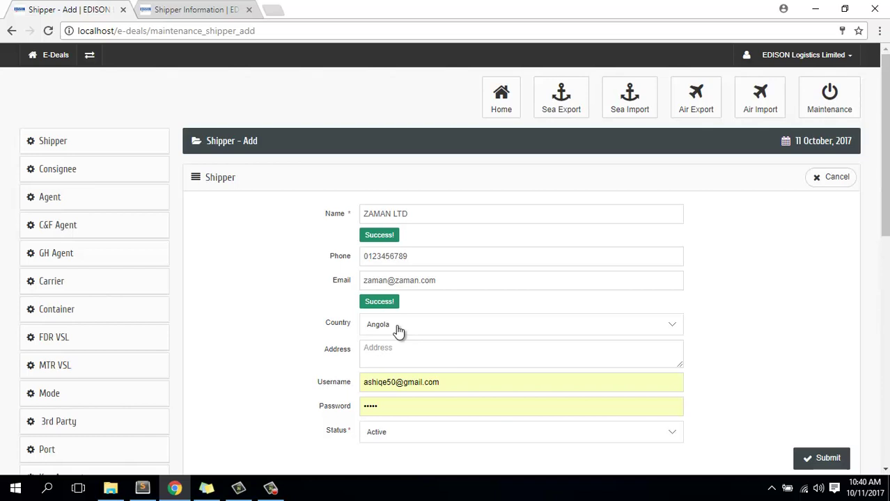
{"action": "left_click", "coordinate": [398, 330]}
{"action": "type", "text": "ban"}
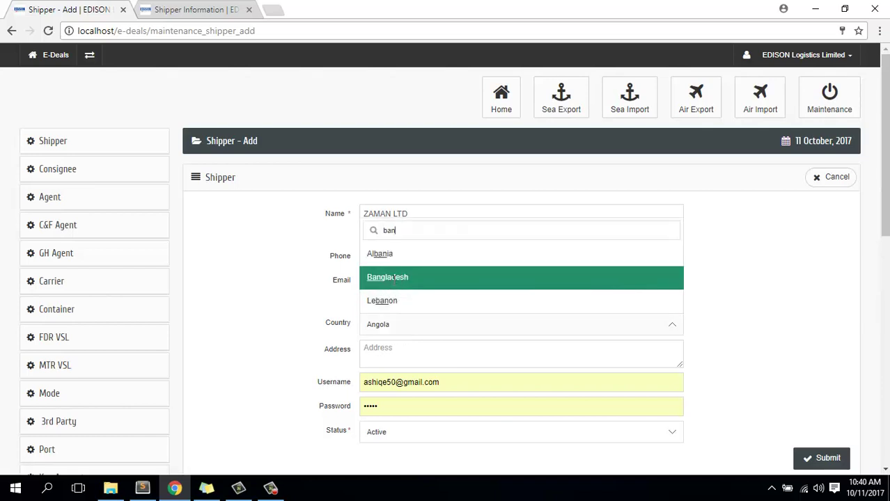
{"action": "left_click", "coordinate": [391, 277]}
{"action": "left_click", "coordinate": [386, 357]}
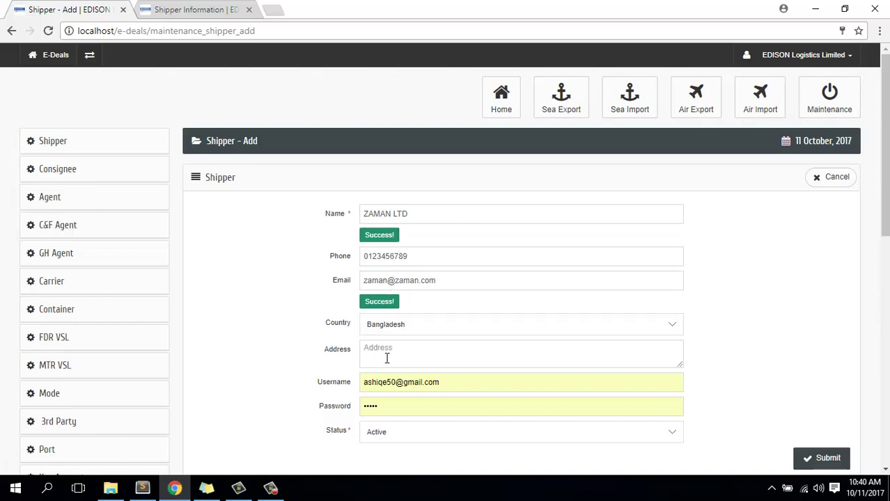
{"action": "type", "text": "Dhaka"}
- Set the username to the shipper's e-mail, enter a new password, and choose Active status
{"action": "left_click", "coordinate": [348, 380]}
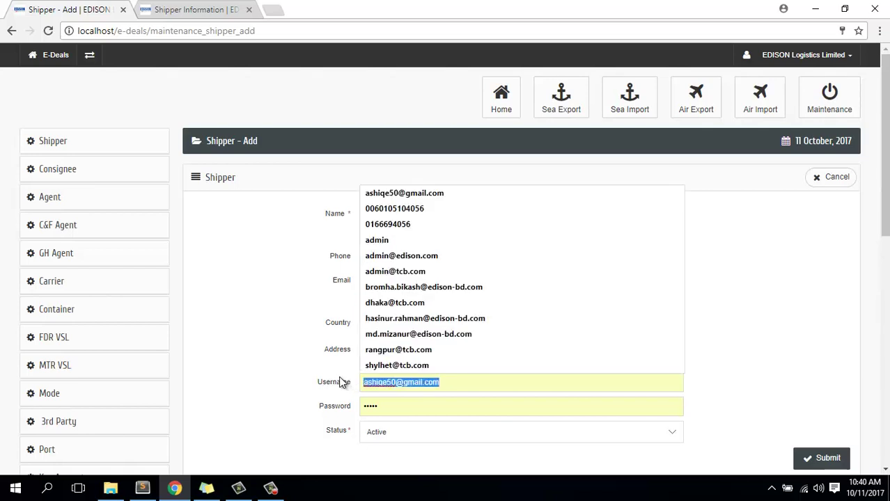
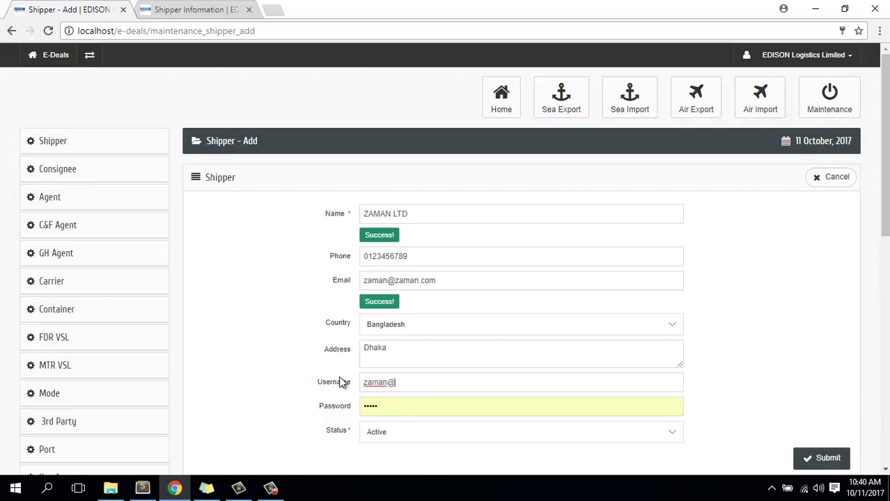
{"action": "left_click", "coordinate": [393, 406]}
{"action": "key", "text": "BackSpace"}
{"action": "key", "text": "BackSpace"}
{"action": "key", "text": "BackSpace"}
{"action": "key", "text": "BackSpace"}
{"action": "key", "text": "BackSpace"}
{"action": "type", "text": "123456"}
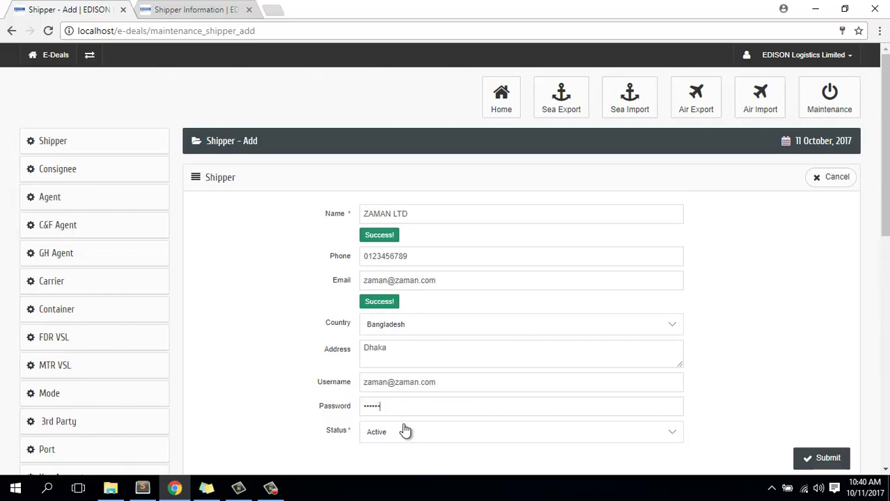
{"action": "scroll", "coordinate": [431, 425], "scroll_direction": "down", "scroll_amount": 1}
{"action": "left_click", "coordinate": [398, 365]}
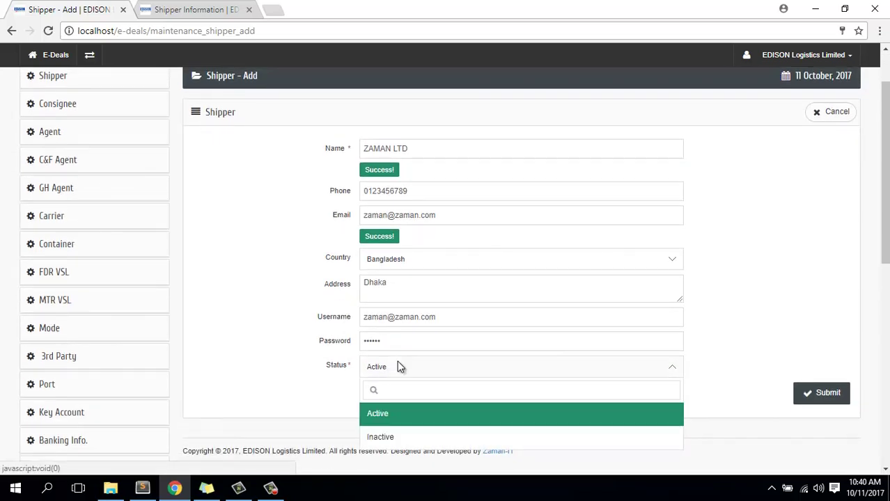
{"action": "left_click", "coordinate": [387, 416]}
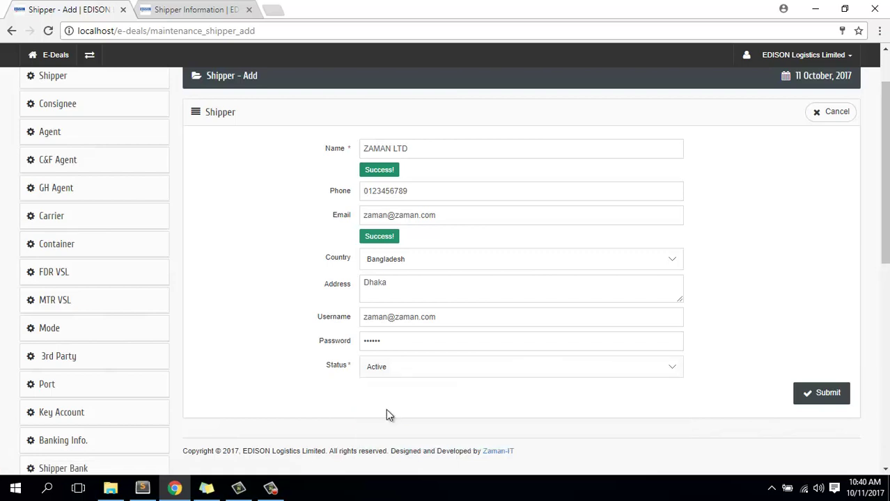
- Submit ZAMAN LTD, then check row 577's name, phone, e-mail, country and username in the list
{"action": "left_click", "coordinate": [823, 393]}
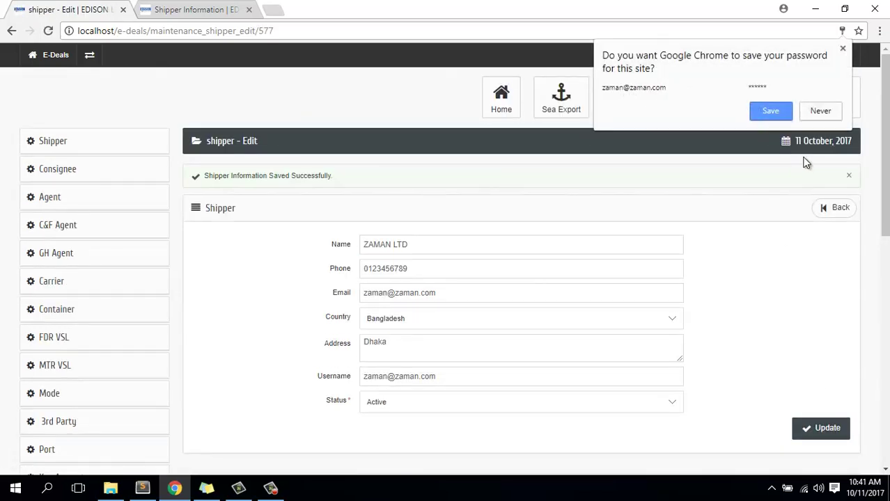
{"action": "left_click", "coordinate": [838, 213]}
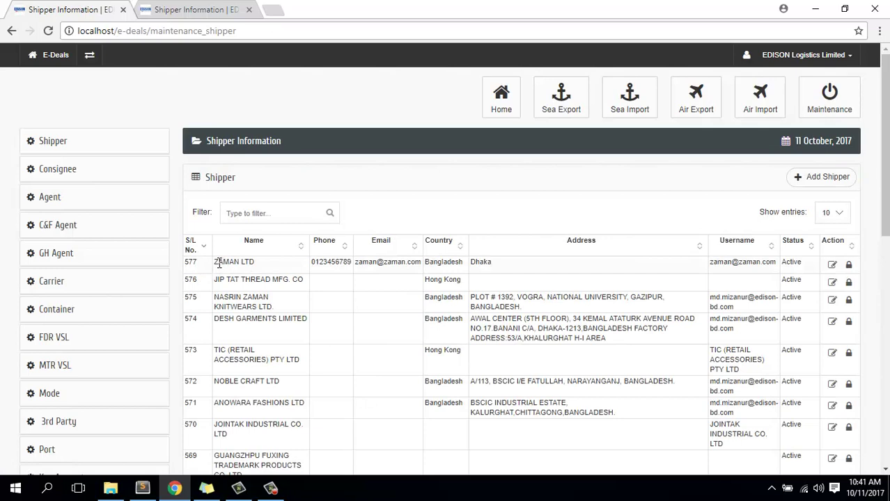
{"action": "left_click_drag", "start_coordinate": [219, 262], "coordinate": [257, 266]}
{"action": "double_click", "coordinate": [328, 263]}
{"action": "double_click", "coordinate": [373, 261]}
{"action": "double_click", "coordinate": [435, 262]}
{"action": "left_click", "coordinate": [475, 262]}
{"action": "left_click_drag", "start_coordinate": [716, 262], "coordinate": [790, 262]}
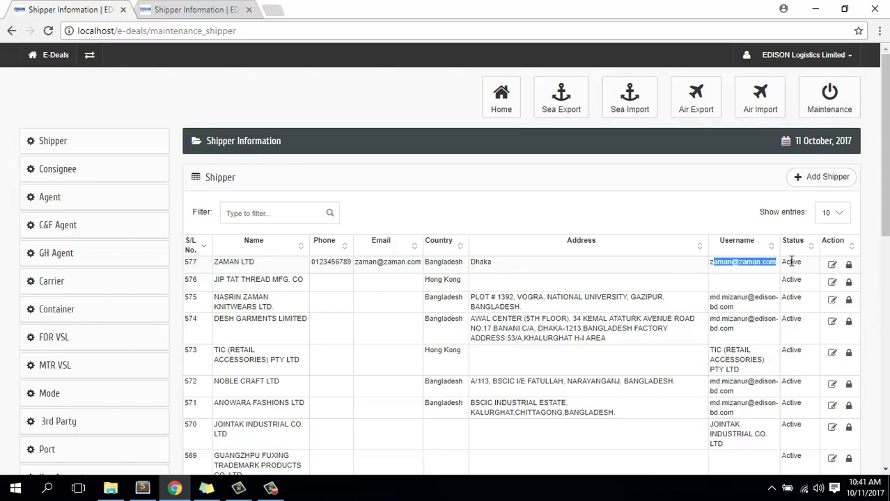
{"action": "left_click", "coordinate": [849, 266]}
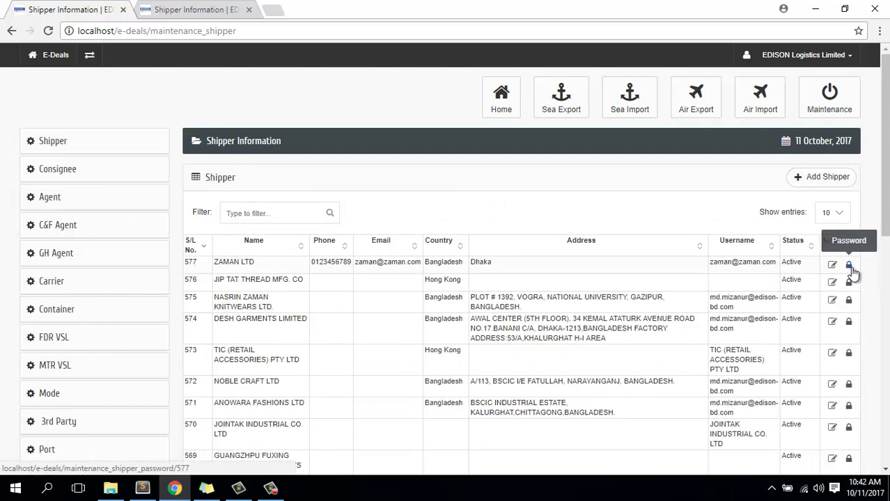
{"action": "left_click", "coordinate": [849, 266]}
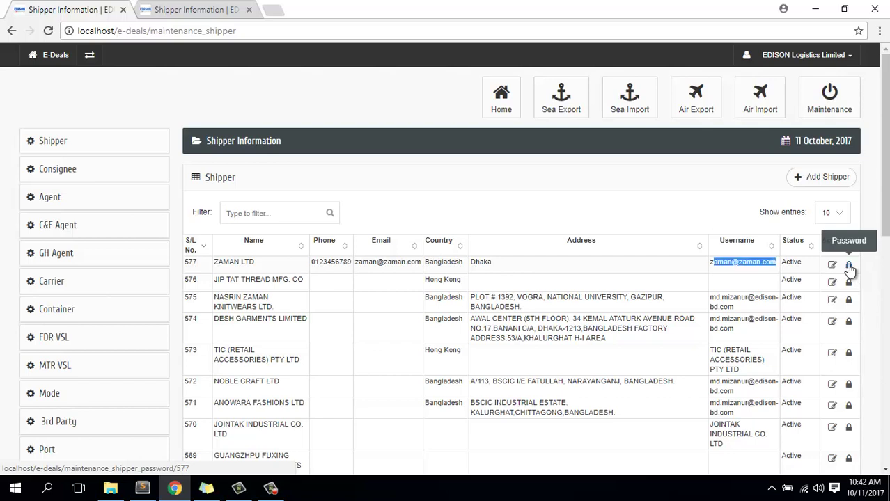
{"action": "left_click", "coordinate": [849, 267]}
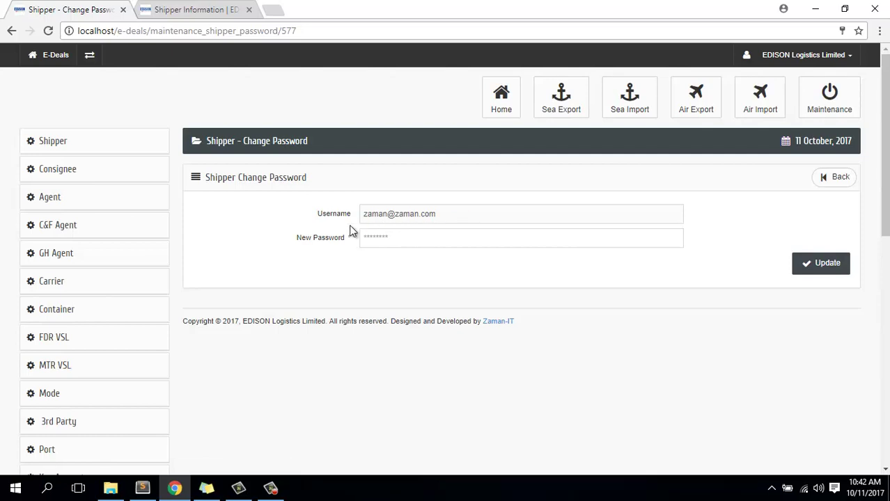
{"action": "left_click", "coordinate": [840, 178]}
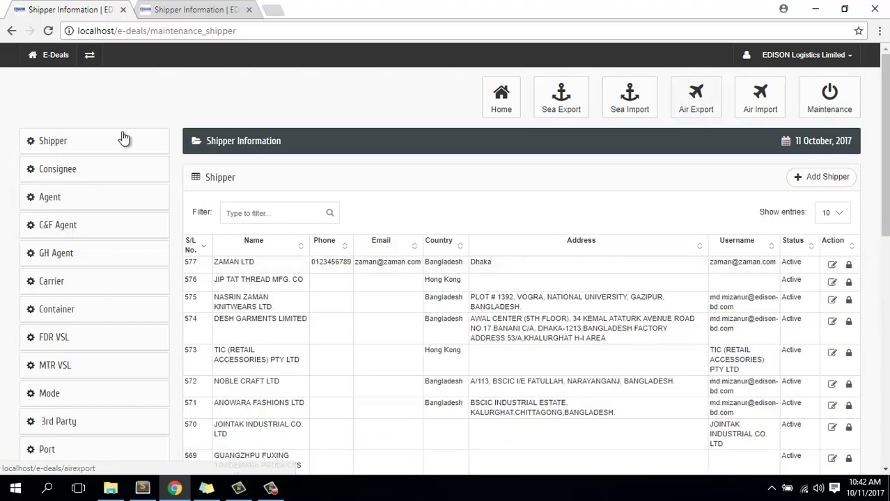
- After a look at the consignee list, open the C&F Agent list of three agents
{"action": "left_click", "coordinate": [72, 179]}
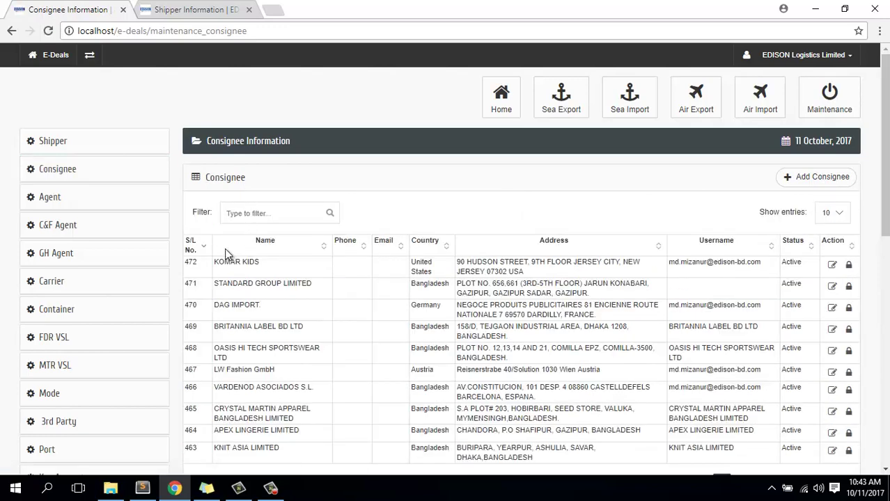
{"action": "left_click", "coordinate": [249, 213]}
{"action": "left_click", "coordinate": [65, 197]}
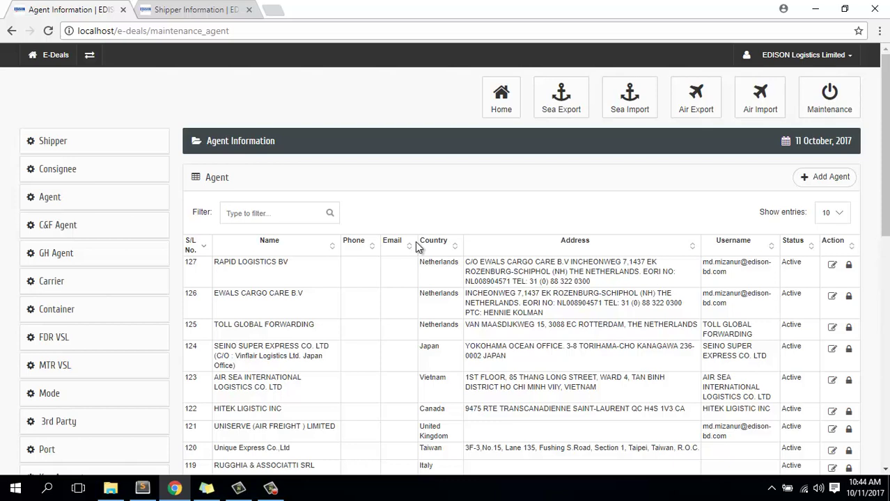
{"action": "left_click", "coordinate": [70, 226]}
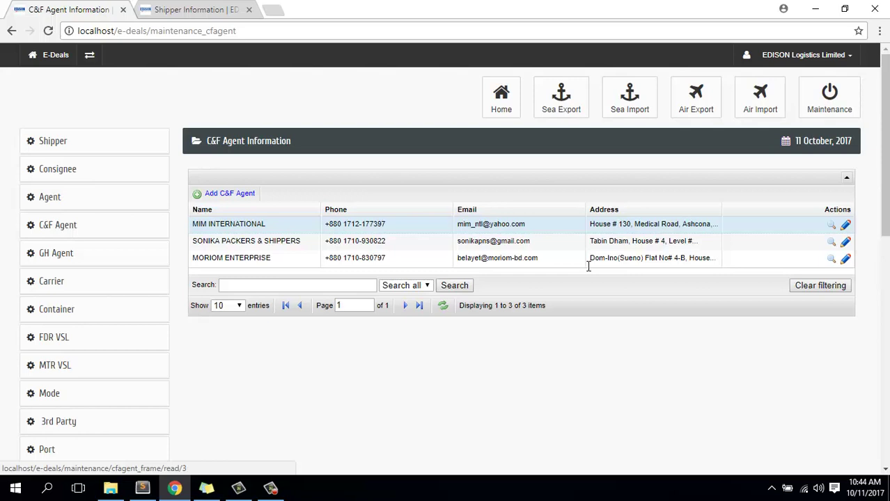
- Set the search field to Name, then open the GH Agent list showing DUTY OFFICER
{"action": "left_click", "coordinate": [414, 285]}
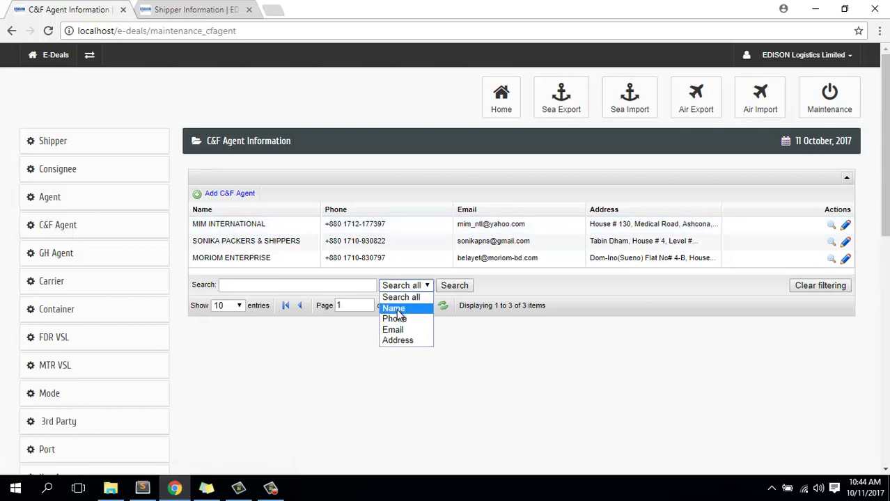
{"action": "left_click", "coordinate": [394, 308]}
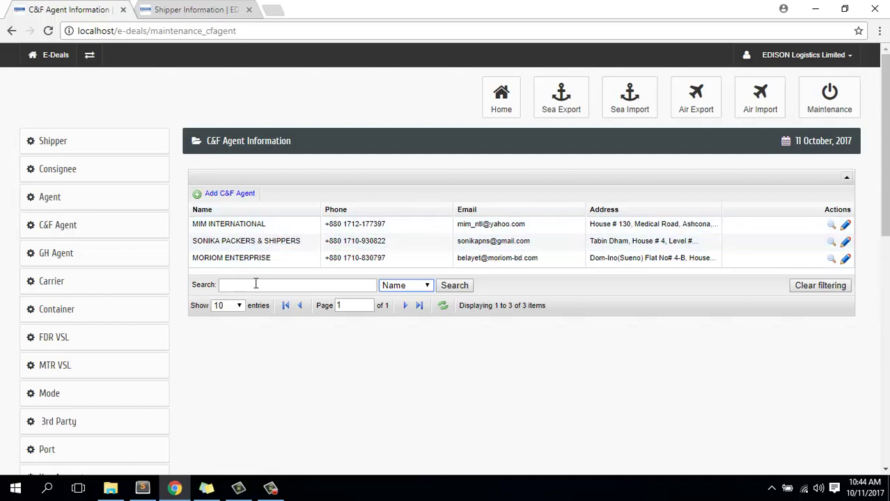
{"action": "left_click", "coordinate": [398, 287]}
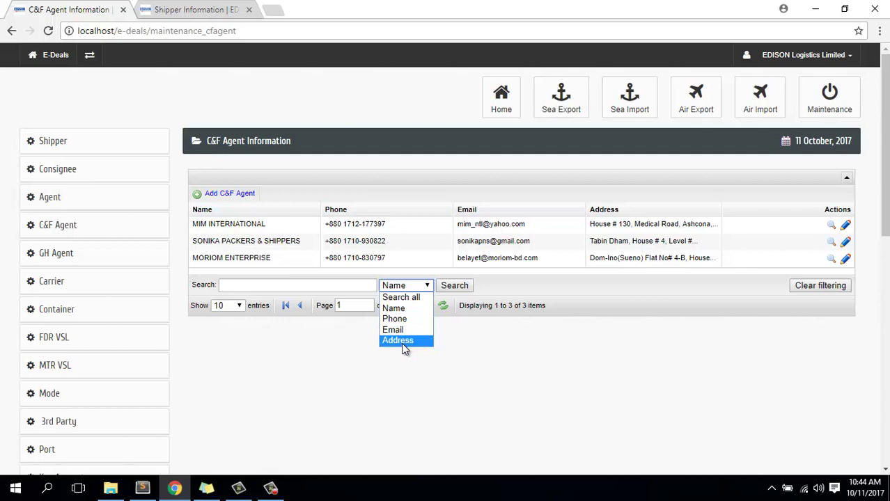
{"action": "left_click", "coordinate": [322, 284]}
{"action": "left_click", "coordinate": [289, 285]}
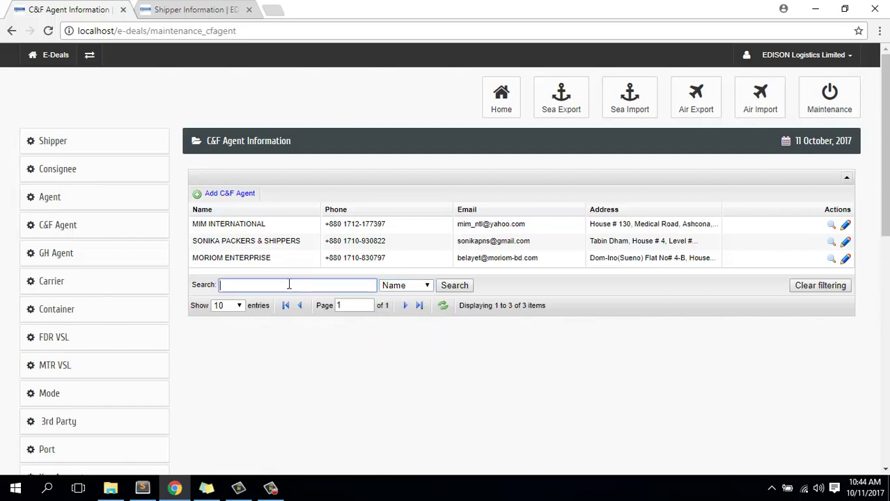
{"action": "left_click", "coordinate": [61, 259]}
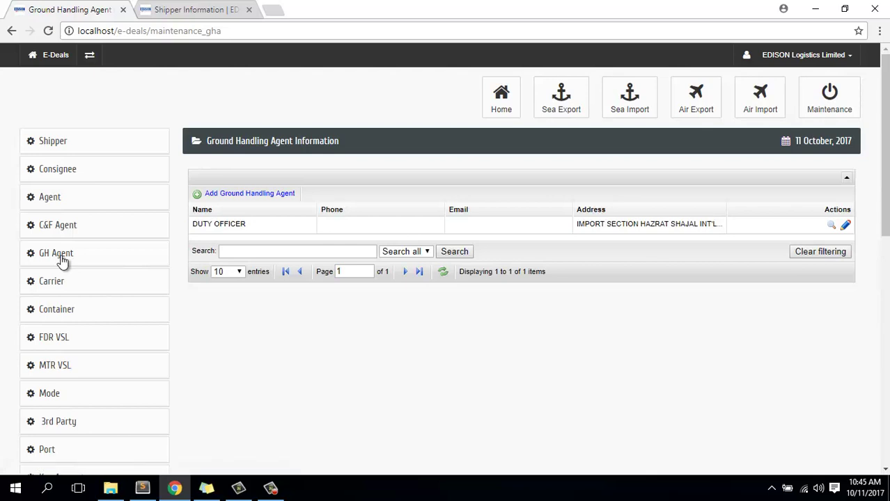
{"action": "left_click", "coordinate": [83, 258]}
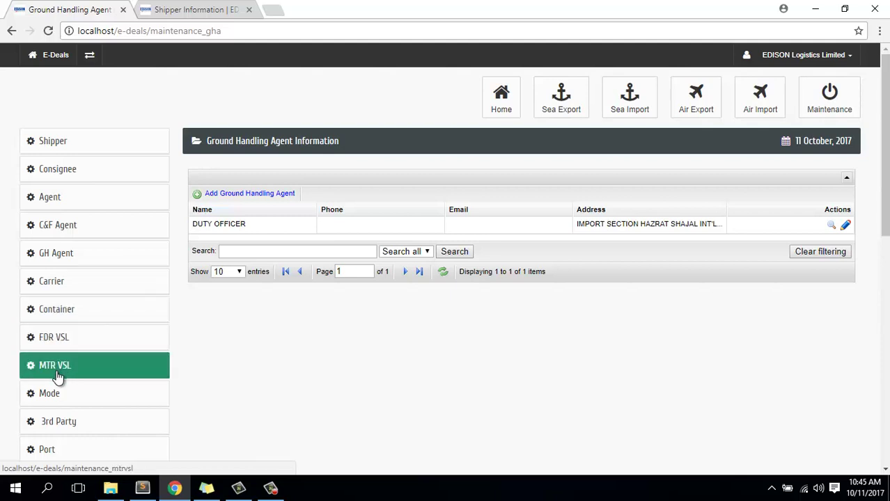
{"action": "scroll", "coordinate": [70, 425], "scroll_direction": "down", "scroll_amount": 2}
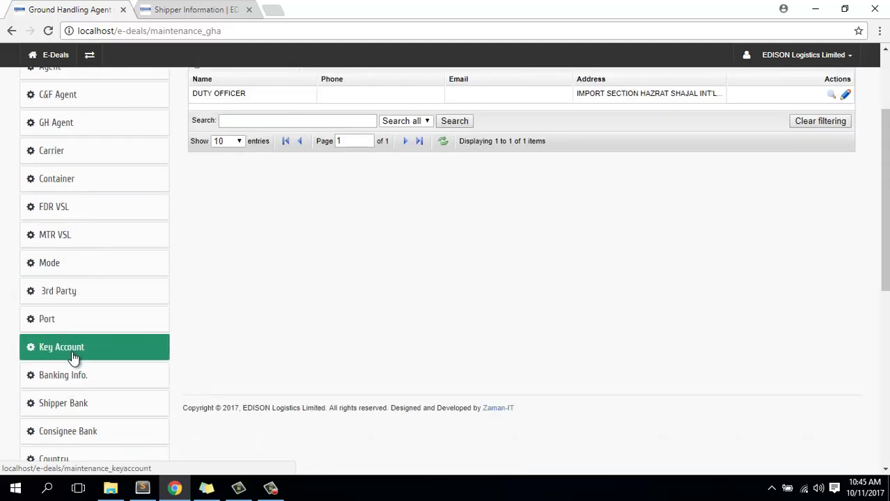
{"action": "scroll", "coordinate": [77, 383], "scroll_direction": "down", "scroll_amount": 1}
{"action": "scroll", "coordinate": [82, 377], "scroll_direction": "down", "scroll_amount": 1}
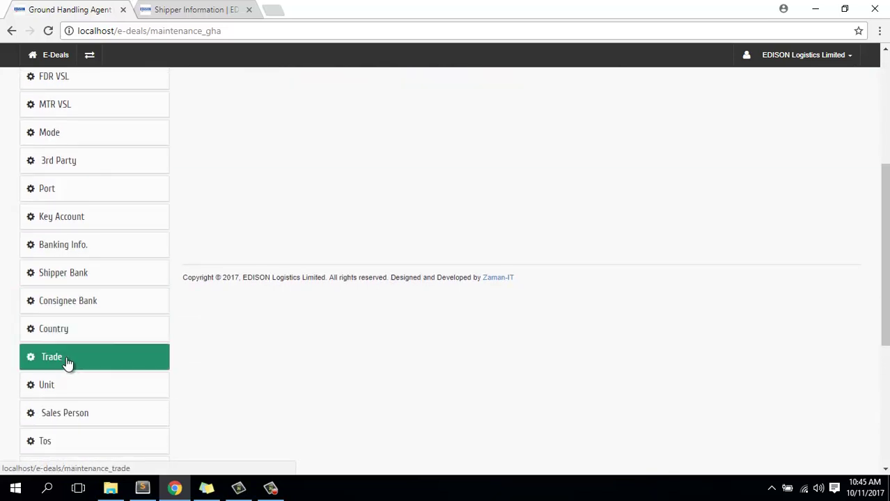
{"action": "scroll", "coordinate": [66, 348], "scroll_direction": "down", "scroll_amount": 1}
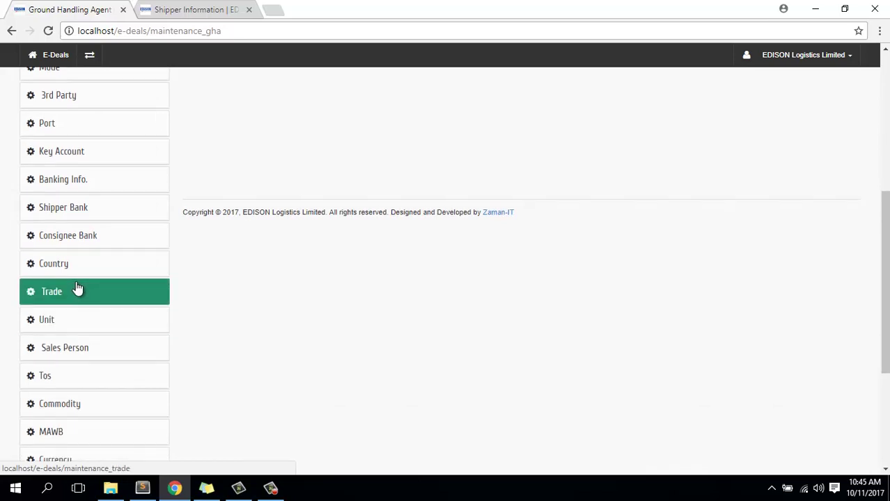
{"action": "scroll", "coordinate": [95, 354], "scroll_direction": "down", "scroll_amount": 2}
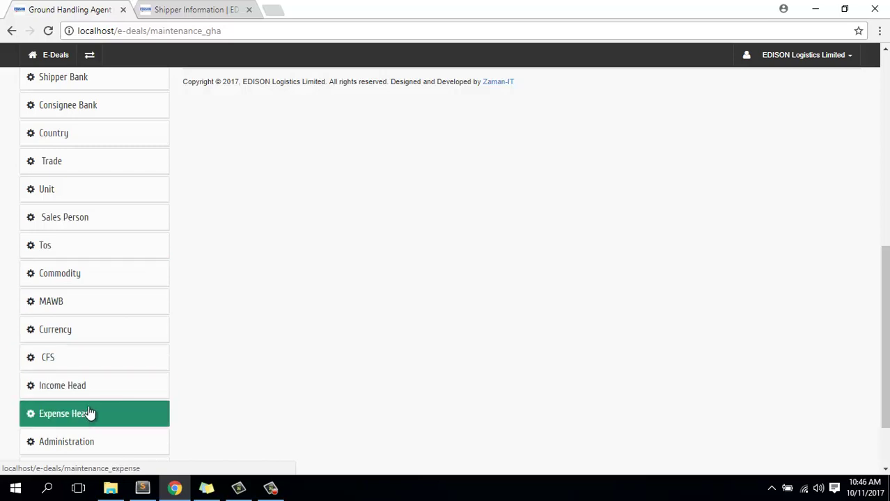
{"action": "scroll", "coordinate": [89, 341], "scroll_direction": "down", "scroll_amount": 1}
{"action": "scroll", "coordinate": [89, 341], "scroll_direction": "down", "scroll_amount": 1}
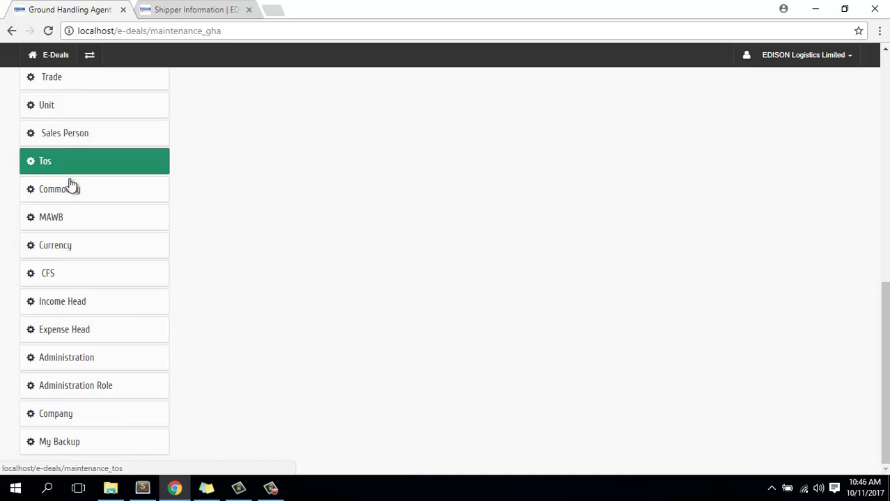
- Open the Admin Information list of 25 administrator accounts
{"action": "left_click", "coordinate": [88, 365]}
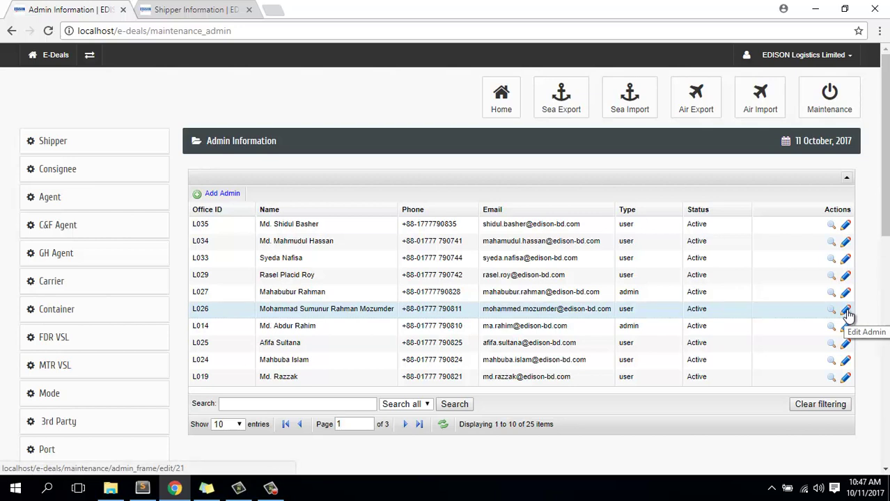
- Start a new admin entry, clear the prefilled Email, and step through Name, Phone and Address
{"action": "left_click", "coordinate": [223, 195]}
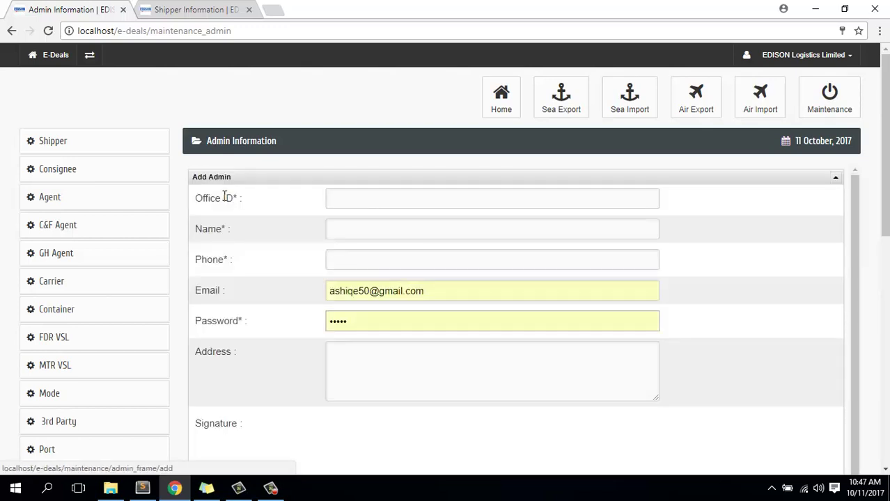
{"action": "left_click", "coordinate": [395, 198]}
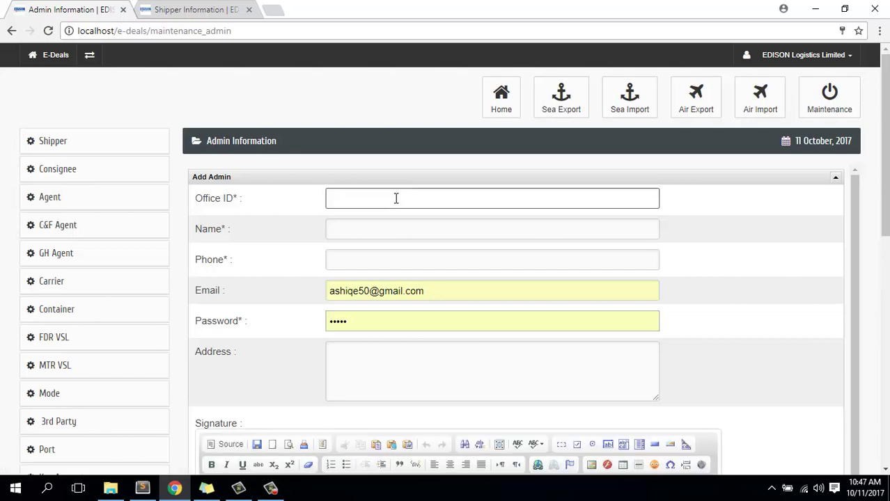
{"action": "left_click_drag", "start_coordinate": [449, 296], "coordinate": [288, 298]}
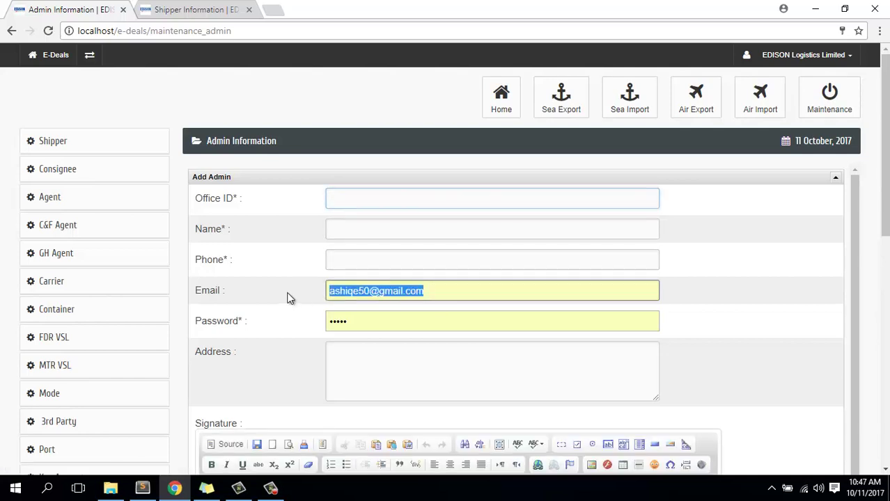
{"action": "key", "text": "BackSpace"}
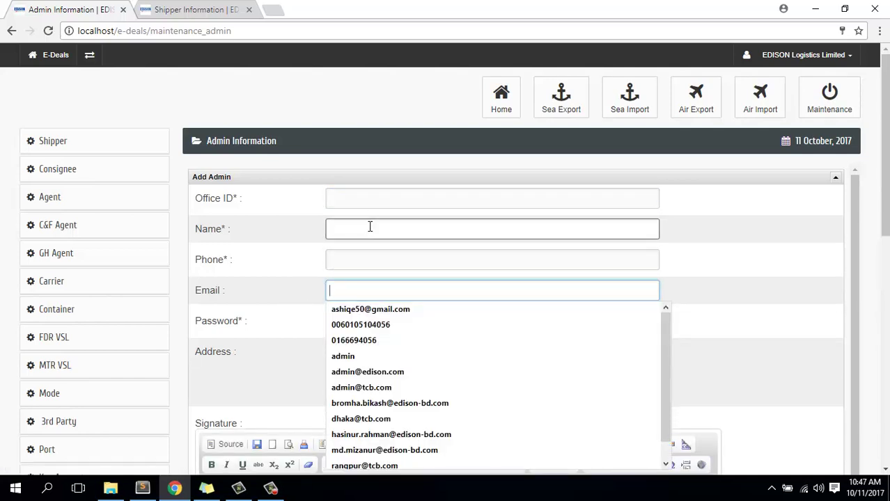
{"action": "left_click", "coordinate": [366, 229]}
{"action": "left_click", "coordinate": [360, 258]}
{"action": "left_click", "coordinate": [357, 290]}
{"action": "left_click", "coordinate": [357, 290]}
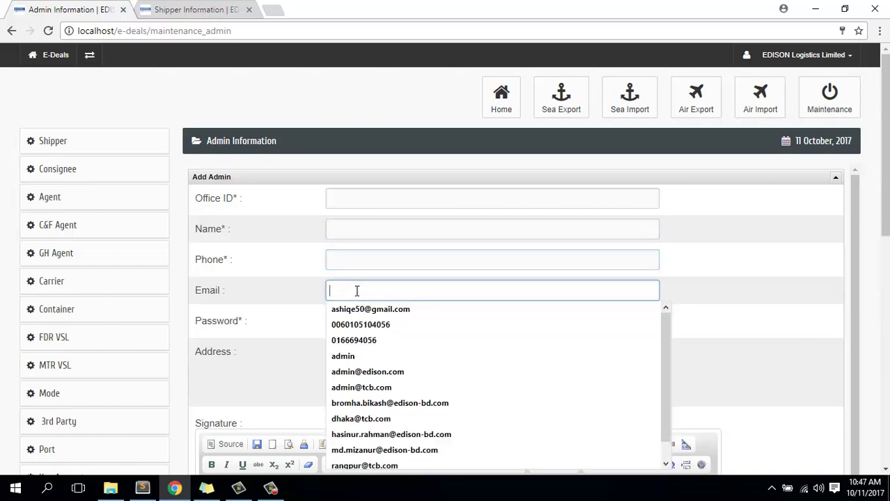
{"action": "left_click", "coordinate": [353, 359]}
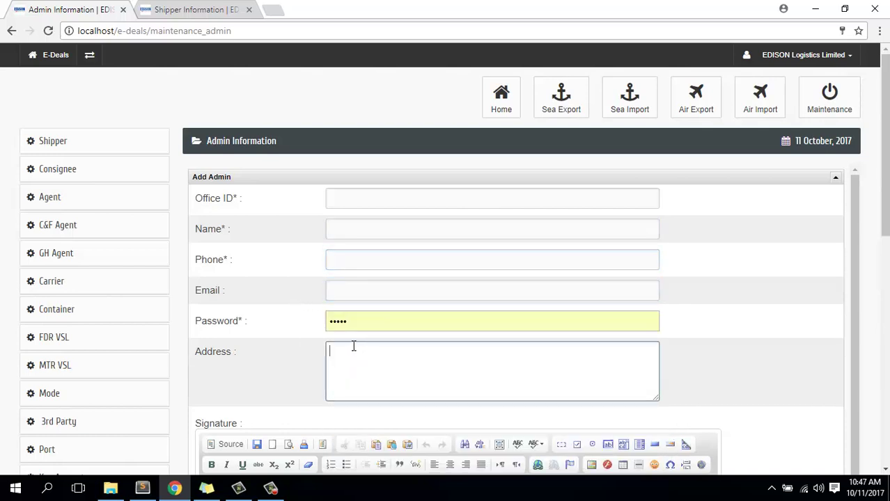
{"action": "scroll", "coordinate": [279, 302], "scroll_direction": "down", "scroll_amount": 10}
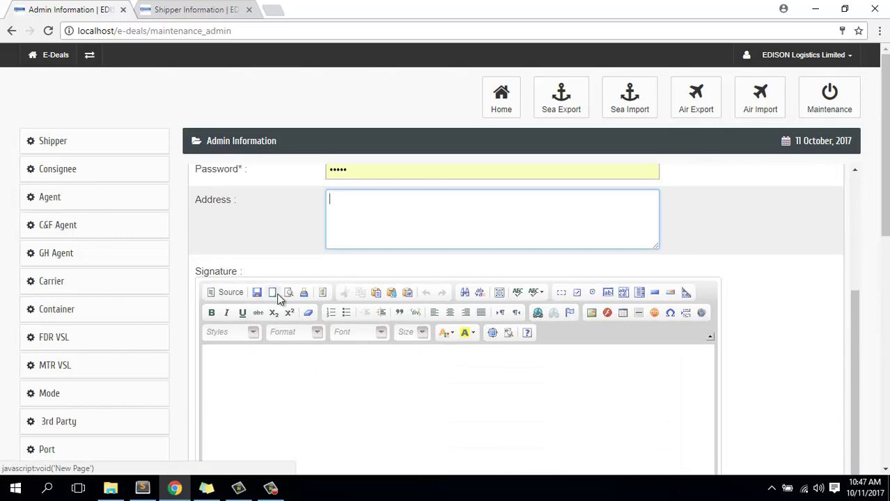
{"action": "scroll", "coordinate": [278, 296], "scroll_direction": "up", "scroll_amount": 3}
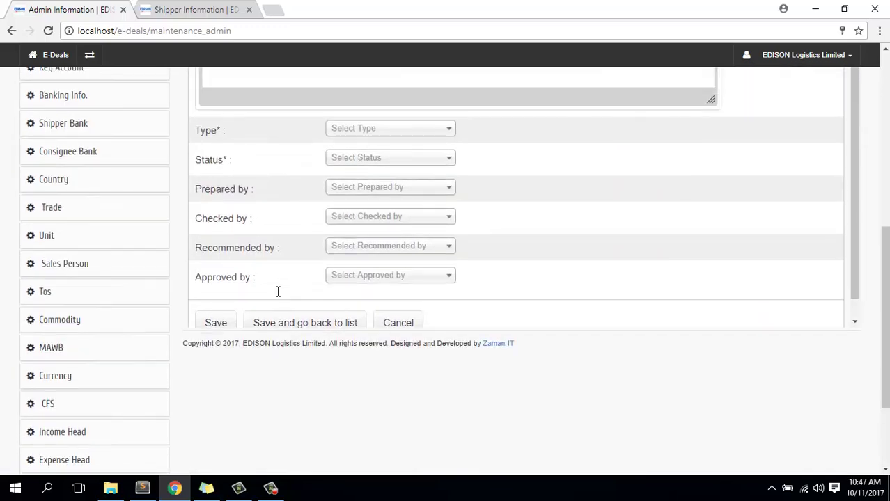
{"action": "scroll", "coordinate": [282, 280], "scroll_direction": "up", "scroll_amount": 2}
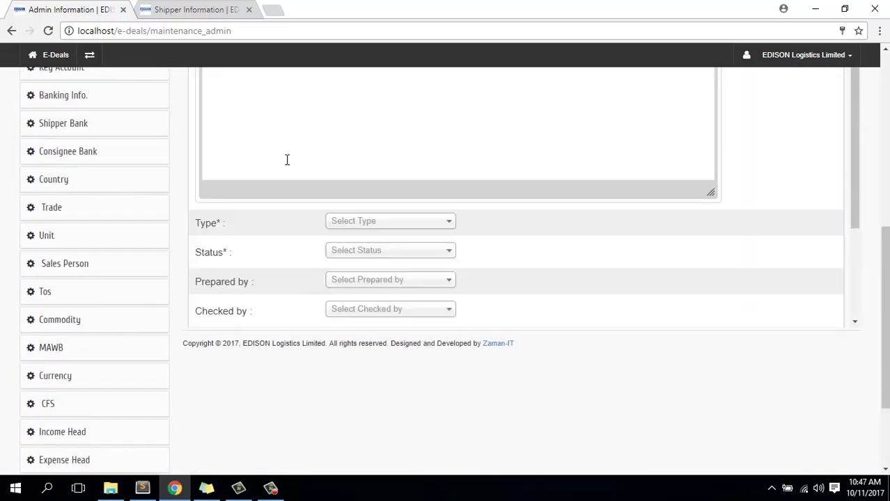
{"action": "scroll", "coordinate": [280, 240], "scroll_direction": "down", "scroll_amount": 2}
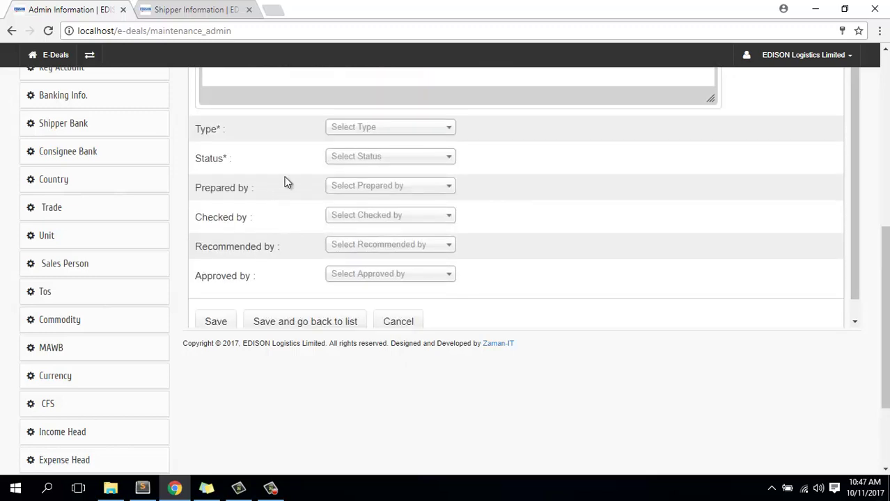
- Inspect the Type, Status, Prepared, Checked, Recommended and Approved by dropdowns without choosing values
{"action": "left_click", "coordinate": [371, 129]}
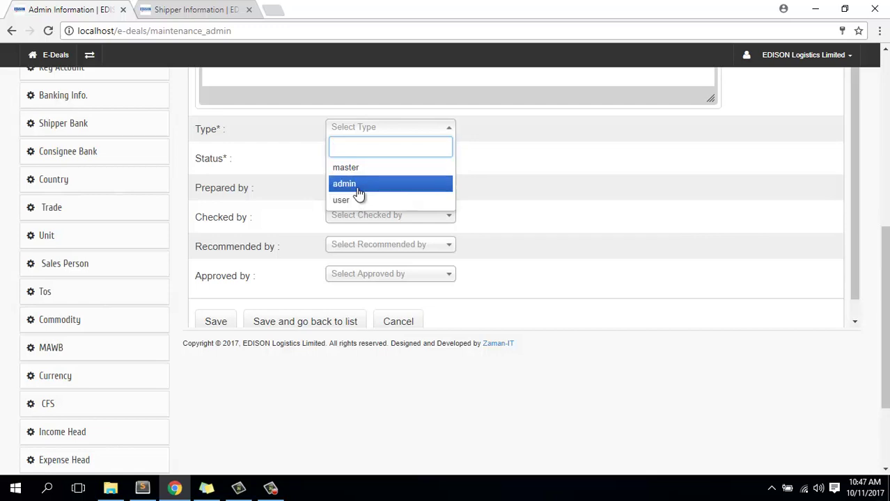
{"action": "left_click", "coordinate": [421, 159]}
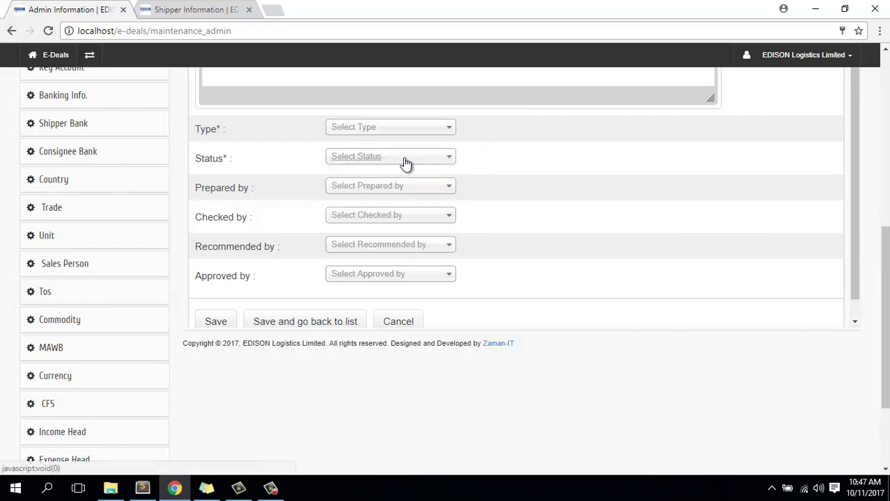
{"action": "left_click", "coordinate": [405, 163]}
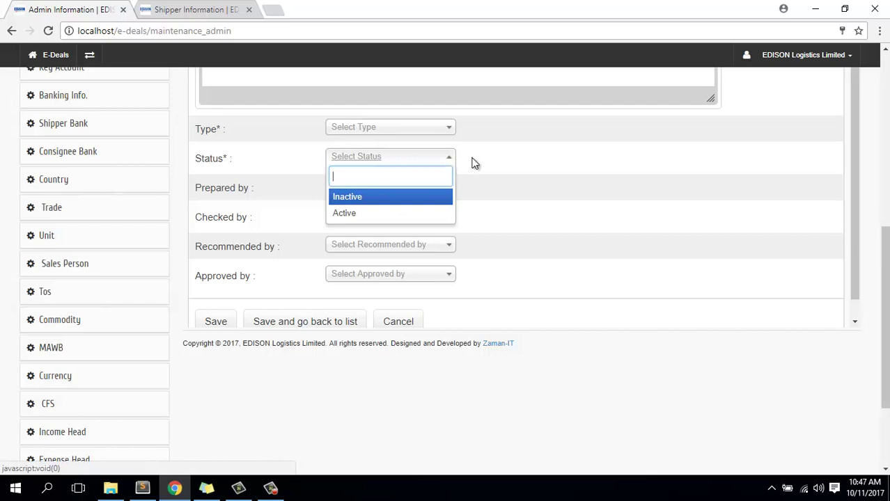
{"action": "left_click", "coordinate": [498, 155]}
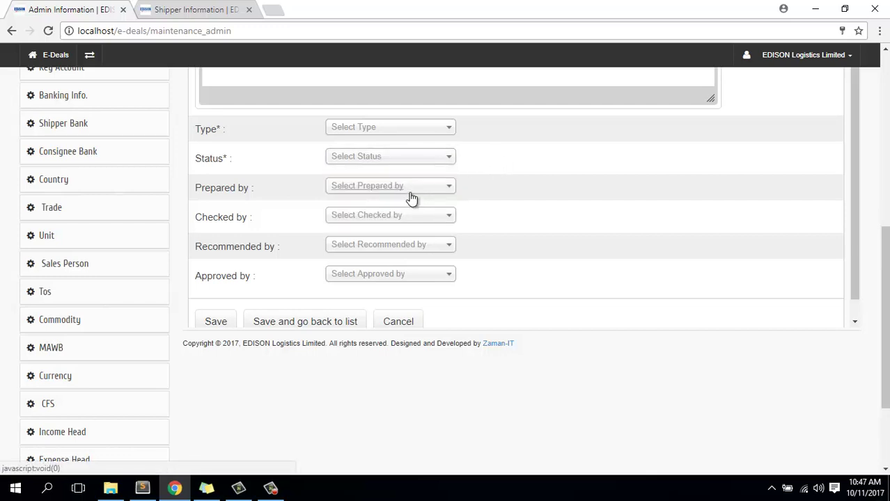
{"action": "left_click", "coordinate": [411, 199]}
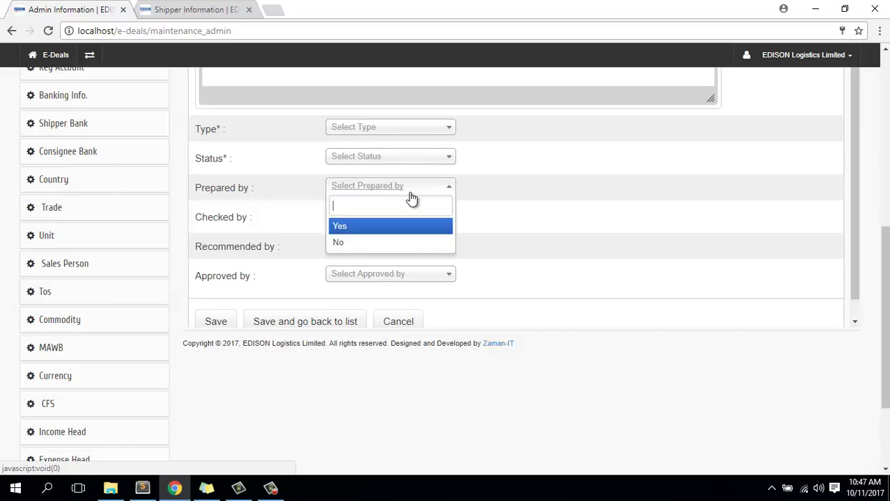
{"action": "left_click", "coordinate": [411, 198]}
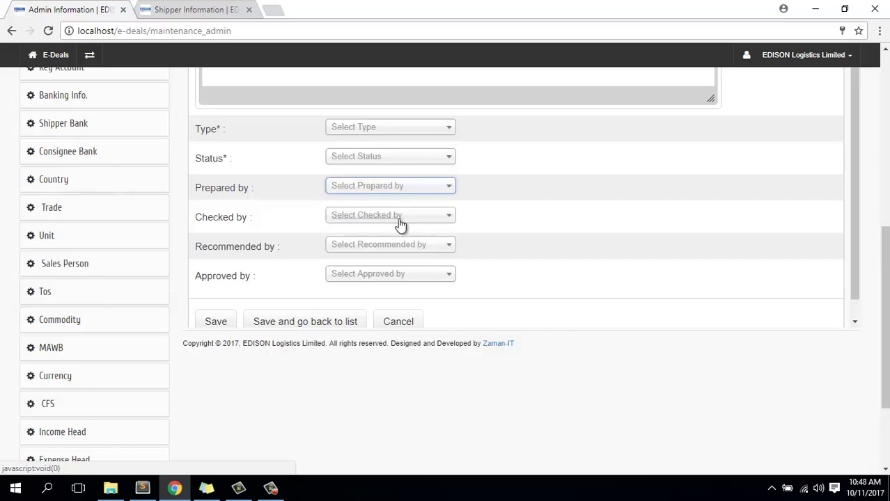
{"action": "left_click", "coordinate": [400, 223]}
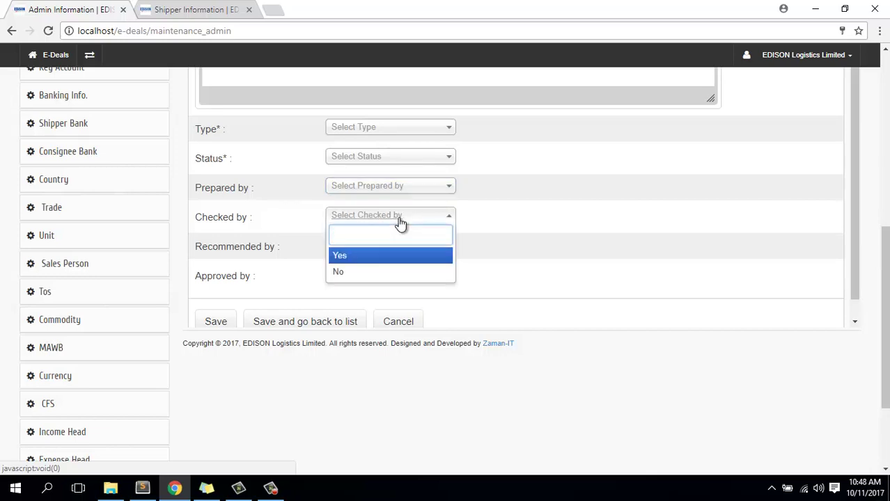
{"action": "left_click", "coordinate": [294, 226]}
{"action": "left_click", "coordinate": [362, 249]}
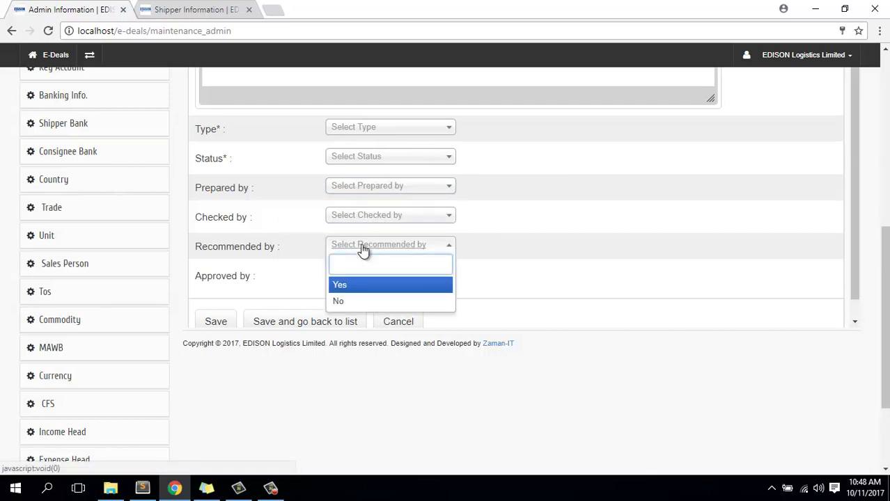
{"action": "left_click", "coordinate": [414, 277]}
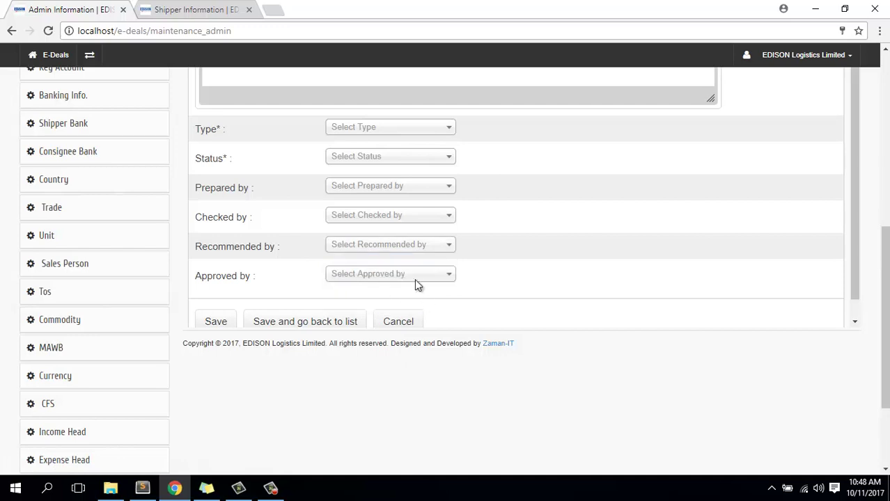
{"action": "left_click", "coordinate": [411, 276]}
{"action": "left_click", "coordinate": [281, 268]}
- Go to the Admin Role page via Administration Role in the sidebar
{"action": "left_click", "coordinate": [161, 317]}
{"action": "scroll", "coordinate": [160, 317], "scroll_direction": "down", "scroll_amount": 2}
{"action": "left_click", "coordinate": [161, 318]}
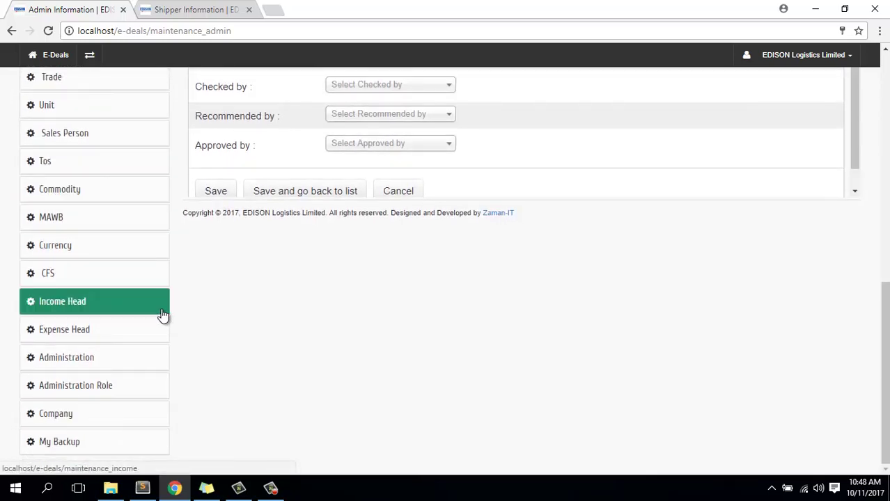
{"action": "left_click", "coordinate": [81, 362]}
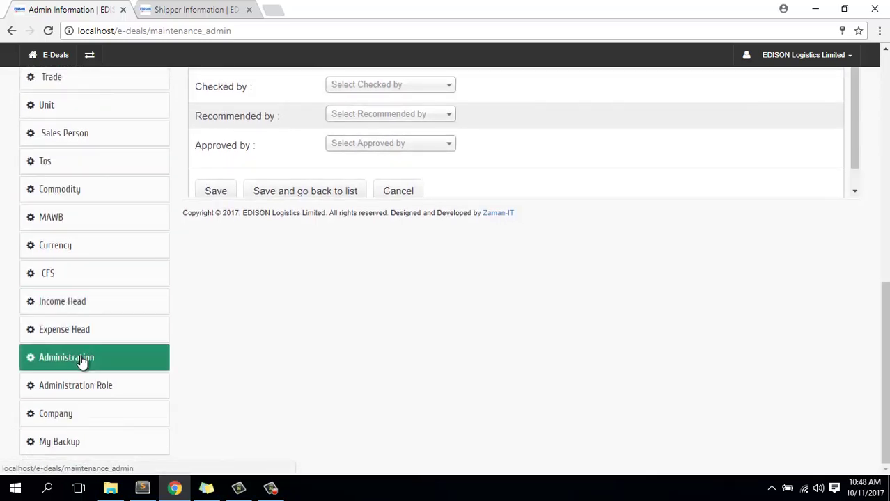
{"action": "left_click", "coordinate": [103, 386]}
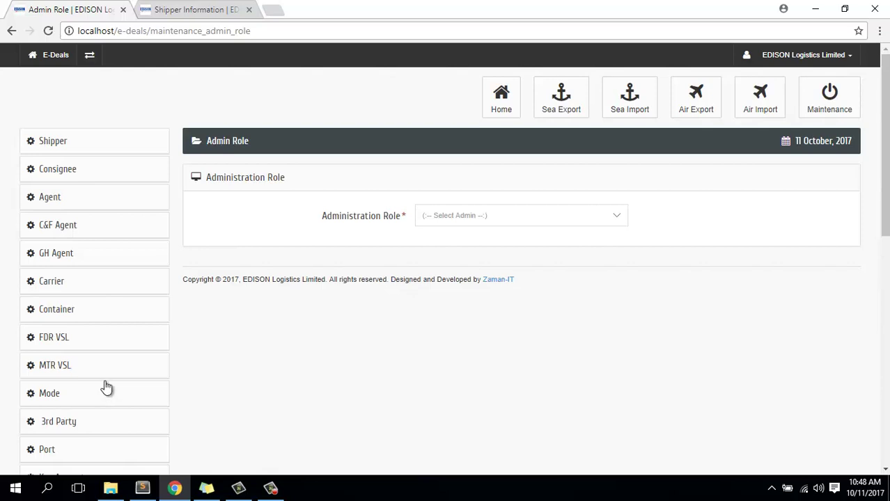
- Choose an administrator and review its fully ticked Home through Maintenance permission checkboxes
{"action": "left_click", "coordinate": [506, 217]}
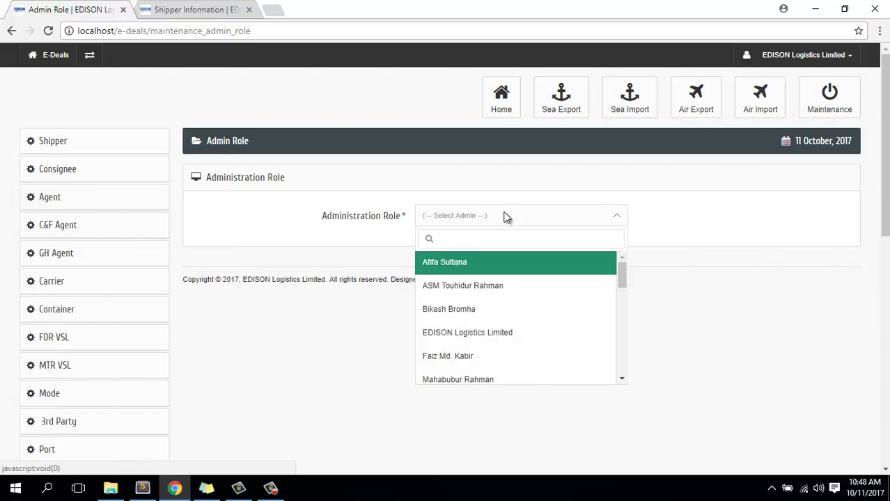
{"action": "left_click", "coordinate": [474, 316]}
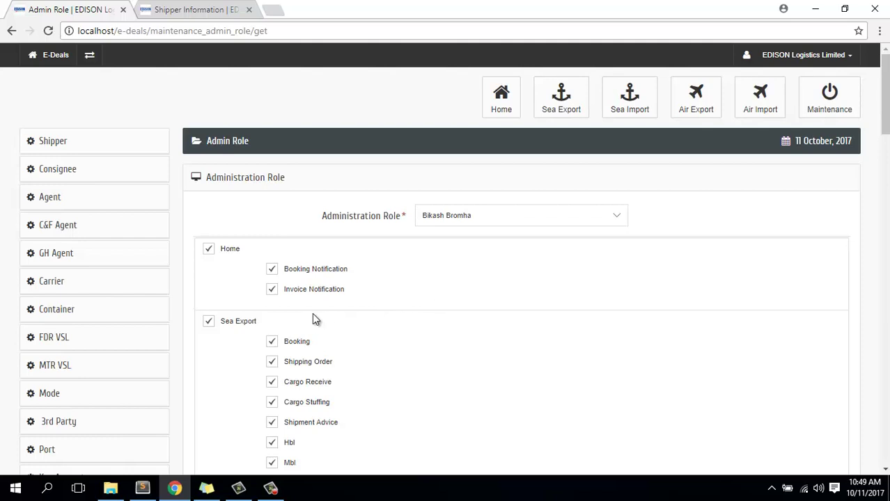
{"action": "scroll", "coordinate": [315, 319], "scroll_direction": "down", "scroll_amount": 4}
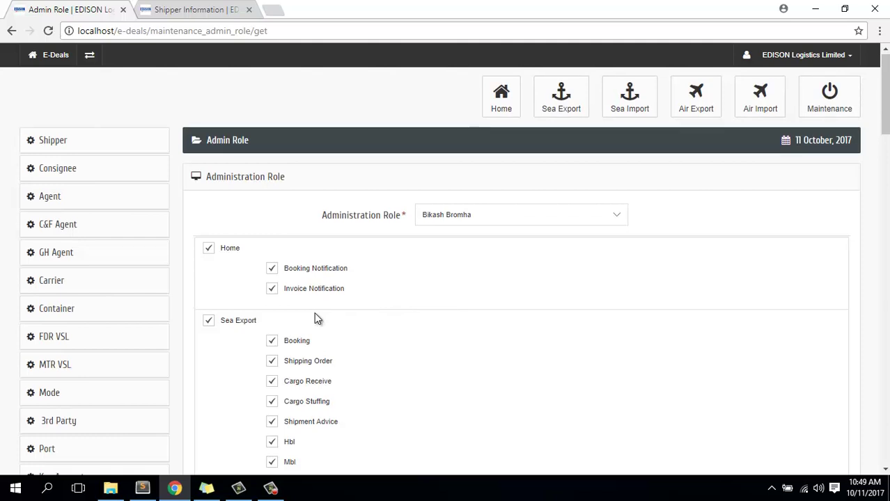
{"action": "scroll", "coordinate": [315, 318], "scroll_direction": "down", "scroll_amount": 5}
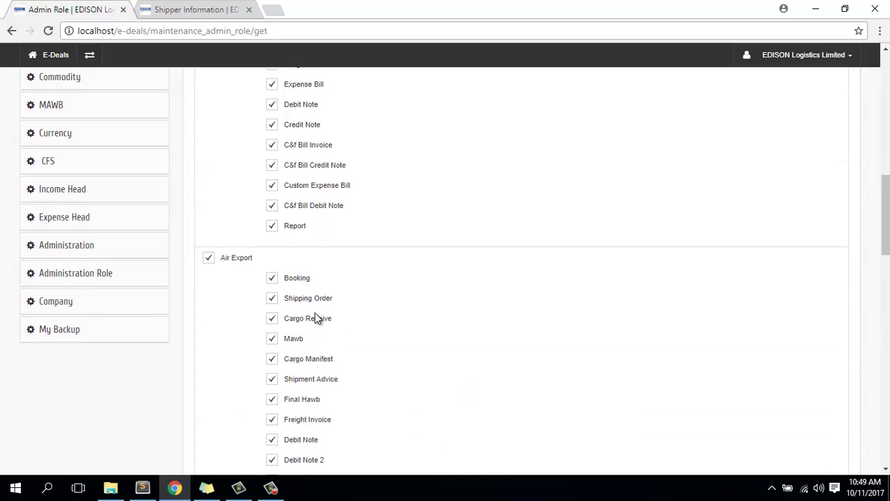
{"action": "scroll", "coordinate": [315, 318], "scroll_direction": "down", "scroll_amount": 2}
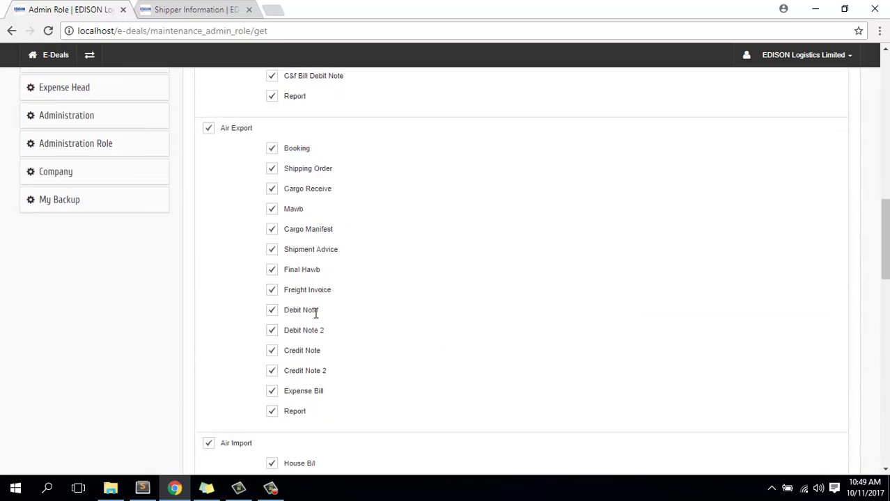
{"action": "scroll", "coordinate": [316, 315], "scroll_direction": "down", "scroll_amount": 10}
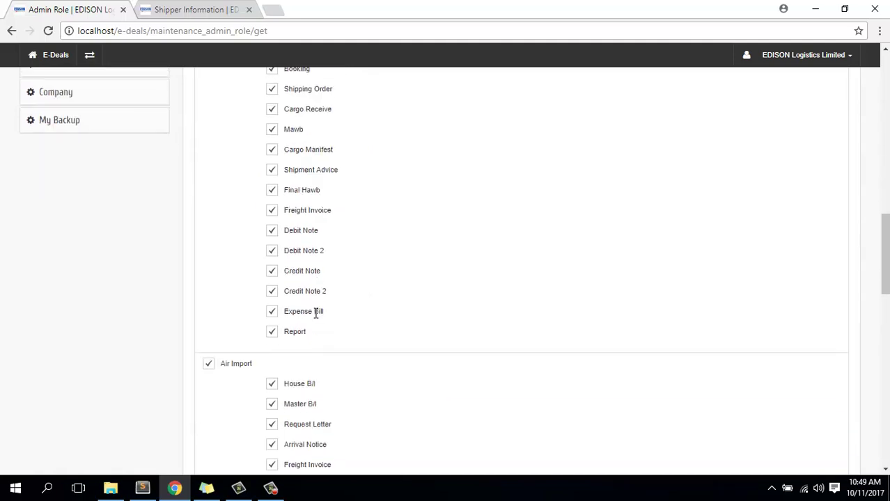
{"action": "scroll", "coordinate": [315, 319], "scroll_direction": "down", "scroll_amount": 4}
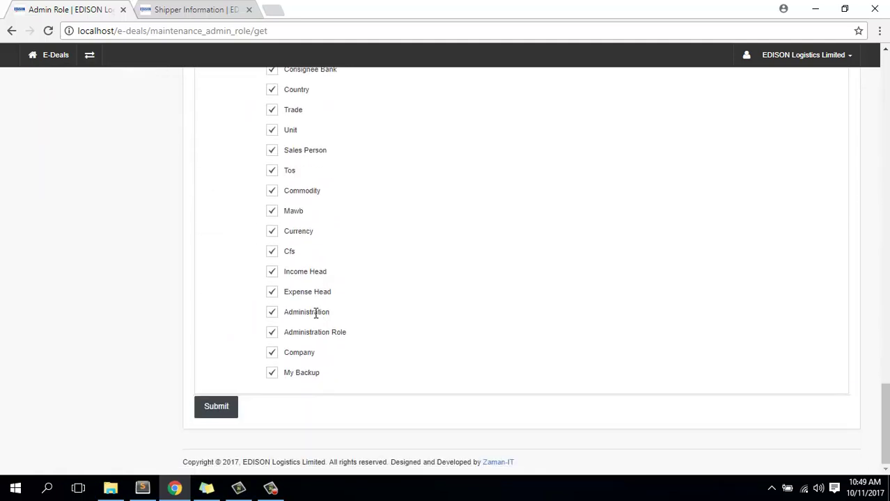
{"action": "scroll", "coordinate": [449, 309], "scroll_direction": "up", "scroll_amount": 15}
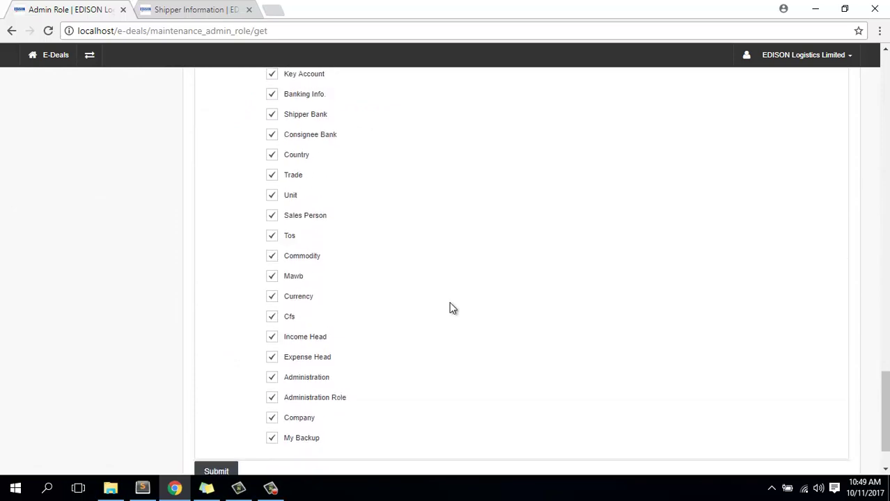
{"action": "scroll", "coordinate": [449, 308], "scroll_direction": "up", "scroll_amount": 10}
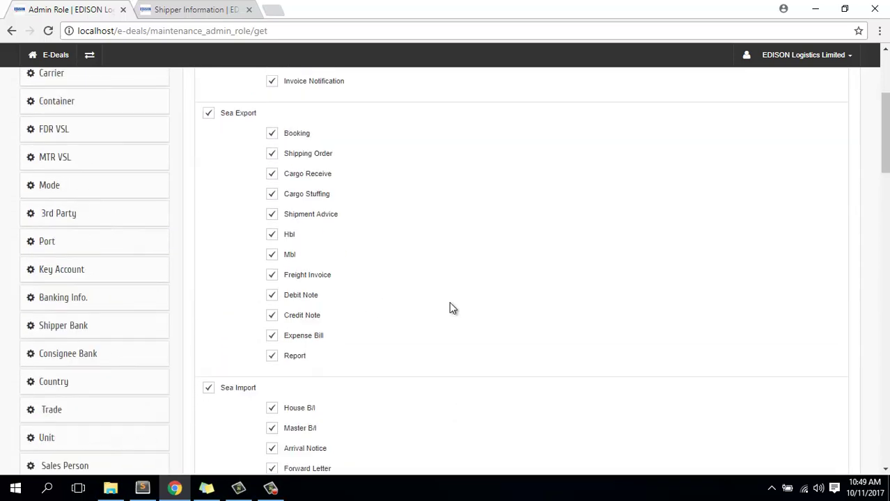
{"action": "left_click", "coordinate": [496, 215]}
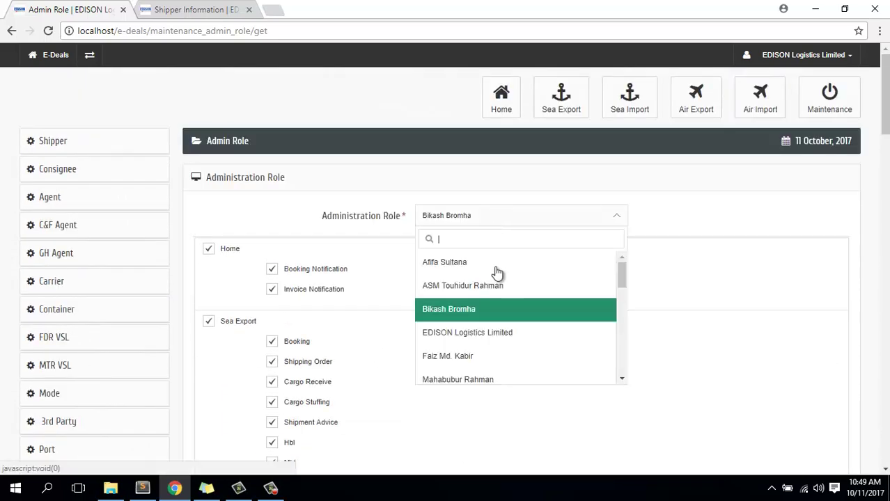
{"action": "left_click", "coordinate": [498, 272]}
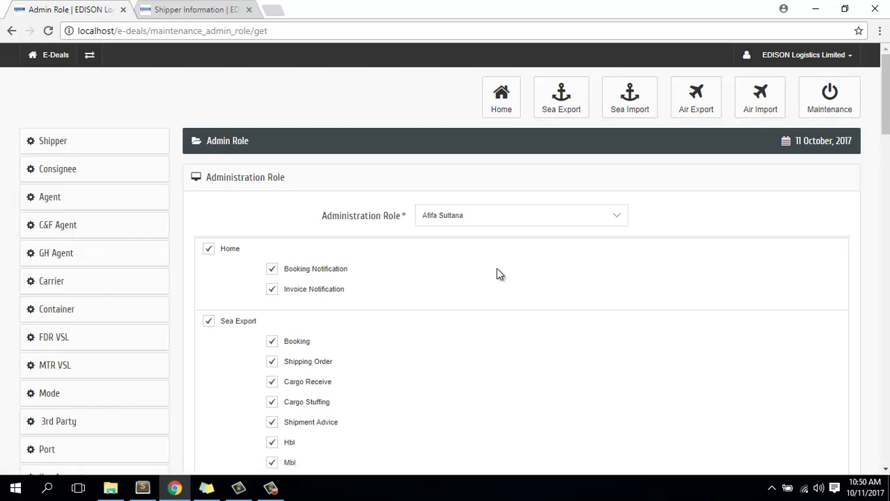
{"action": "scroll", "coordinate": [495, 268], "scroll_direction": "down", "scroll_amount": 5}
{"action": "scroll", "coordinate": [497, 273], "scroll_direction": "up", "scroll_amount": 5}
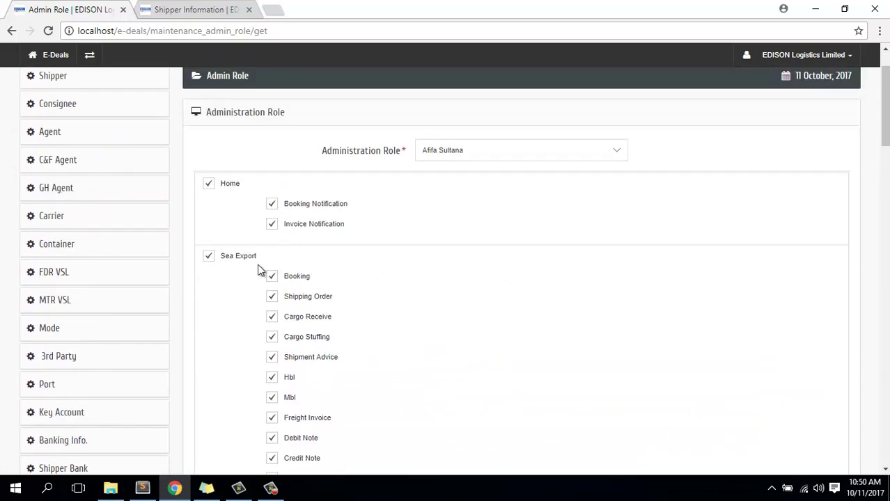
{"action": "scroll", "coordinate": [238, 263], "scroll_direction": "down", "scroll_amount": 1}
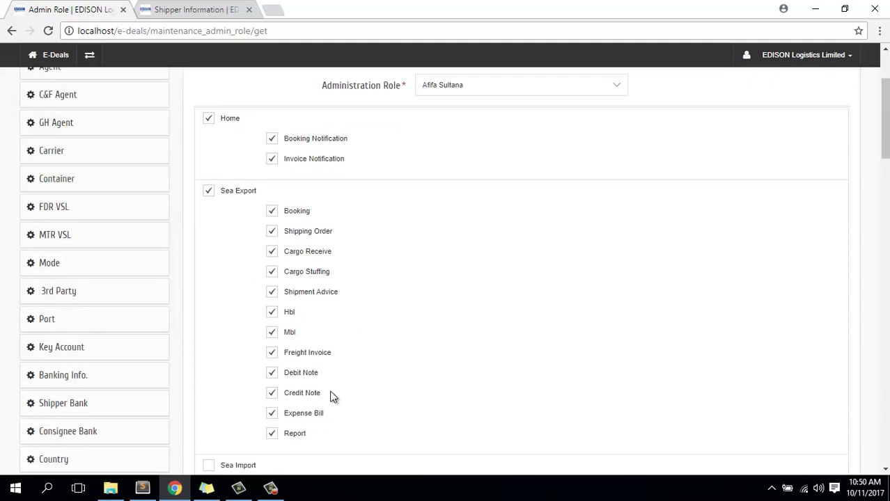
{"action": "scroll", "coordinate": [332, 396], "scroll_direction": "down", "scroll_amount": 5}
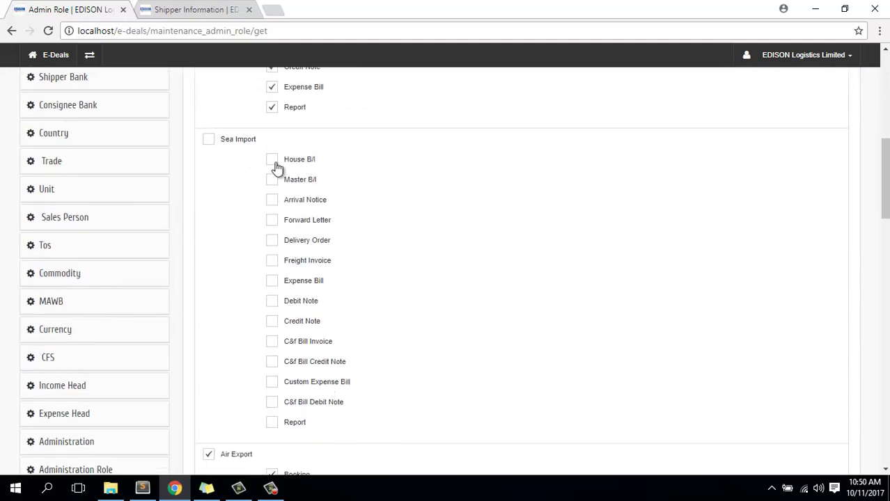
{"action": "scroll", "coordinate": [234, 156], "scroll_direction": "down", "scroll_amount": 3}
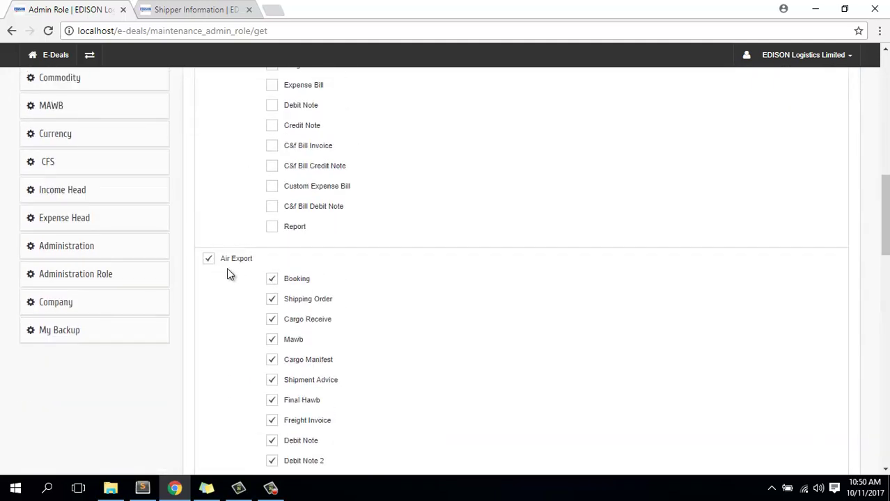
{"action": "scroll", "coordinate": [318, 270], "scroll_direction": "down", "scroll_amount": 7}
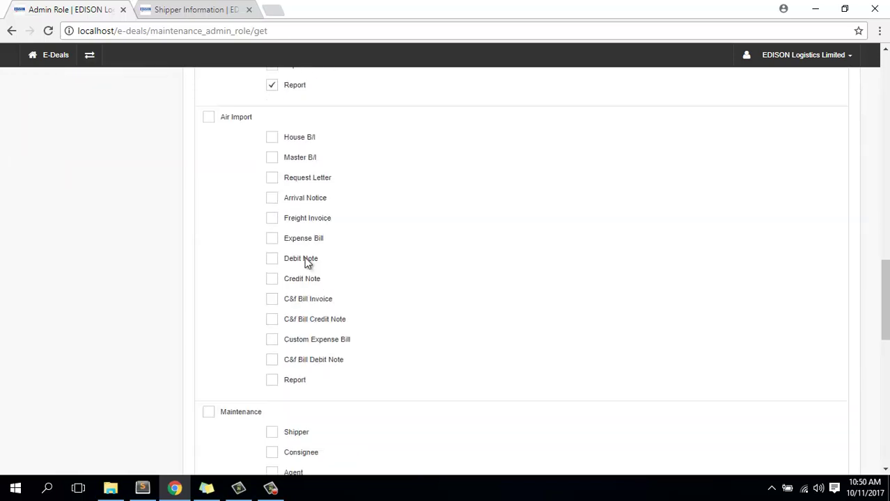
{"action": "scroll", "coordinate": [328, 218], "scroll_direction": "down", "scroll_amount": 3}
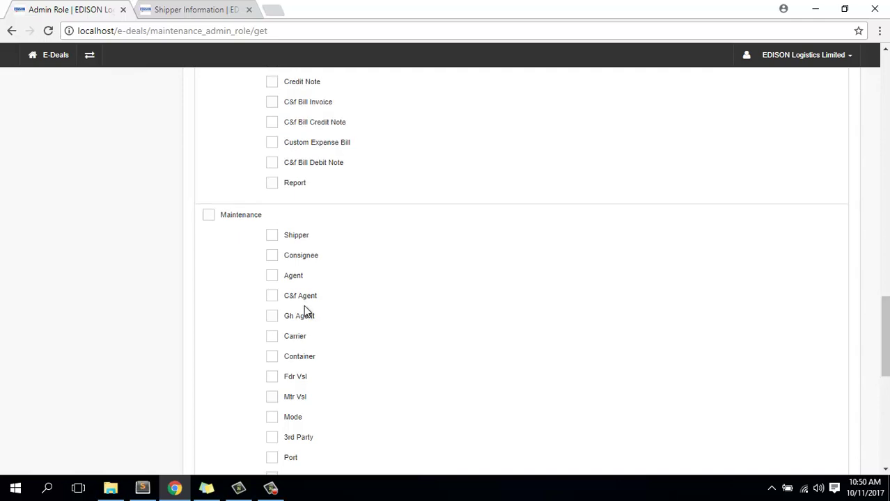
{"action": "scroll", "coordinate": [302, 306], "scroll_direction": "down", "scroll_amount": 7}
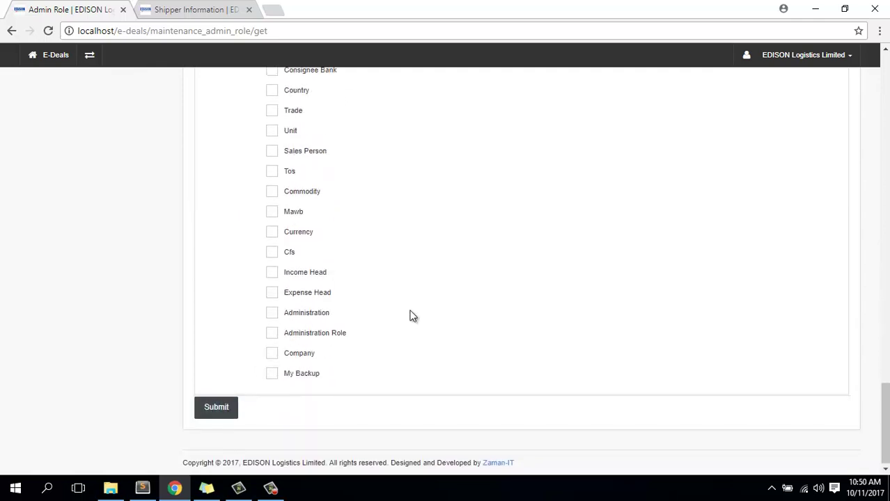
{"action": "scroll", "coordinate": [411, 314], "scroll_direction": "up", "scroll_amount": 10}
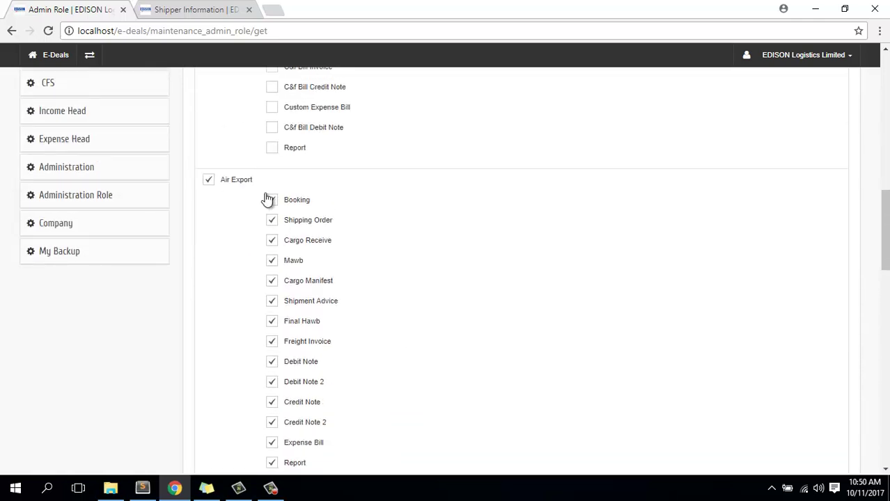
{"action": "scroll", "coordinate": [337, 209], "scroll_direction": "up", "scroll_amount": 2}
{"action": "scroll", "coordinate": [327, 220], "scroll_direction": "up", "scroll_amount": 5}
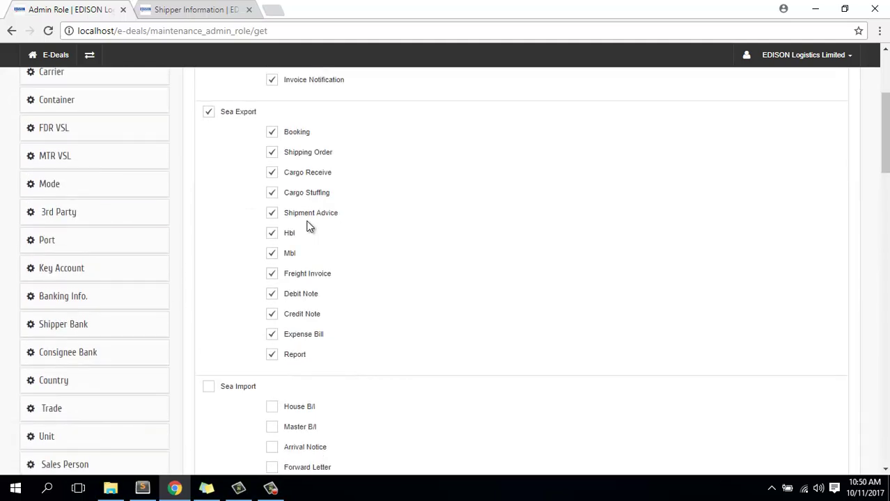
{"action": "scroll", "coordinate": [331, 299], "scroll_direction": "up", "scroll_amount": 2}
{"action": "scroll", "coordinate": [330, 299], "scroll_direction": "up", "scroll_amount": 1}
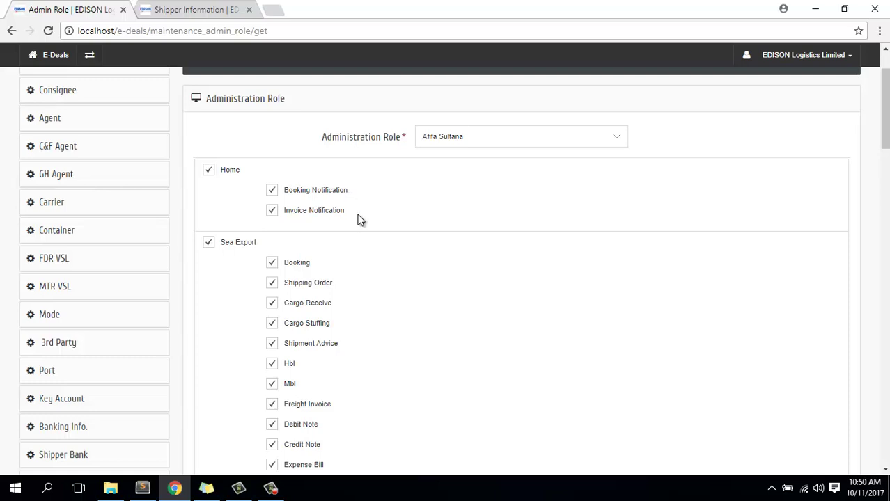
{"action": "scroll", "coordinate": [360, 220], "scroll_direction": "up", "scroll_amount": 2}
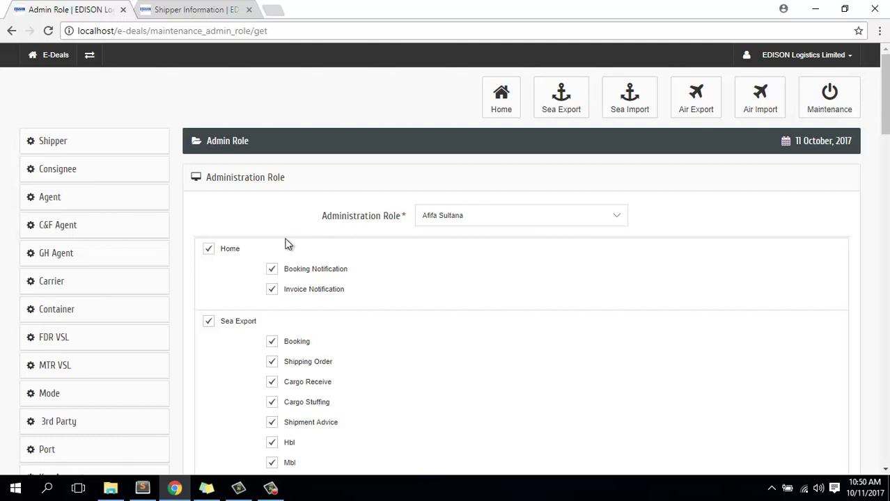
{"action": "scroll", "coordinate": [285, 241], "scroll_direction": "down", "scroll_amount": 10}
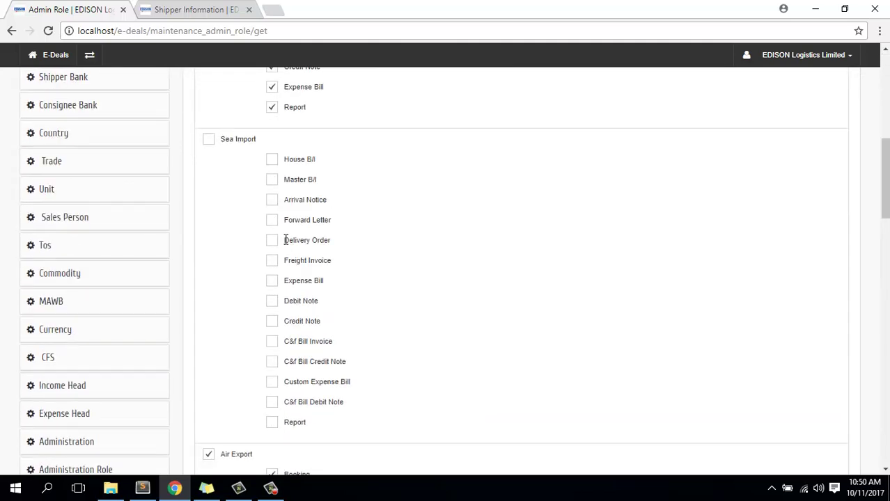
{"action": "scroll", "coordinate": [284, 241], "scroll_direction": "down", "scroll_amount": 5}
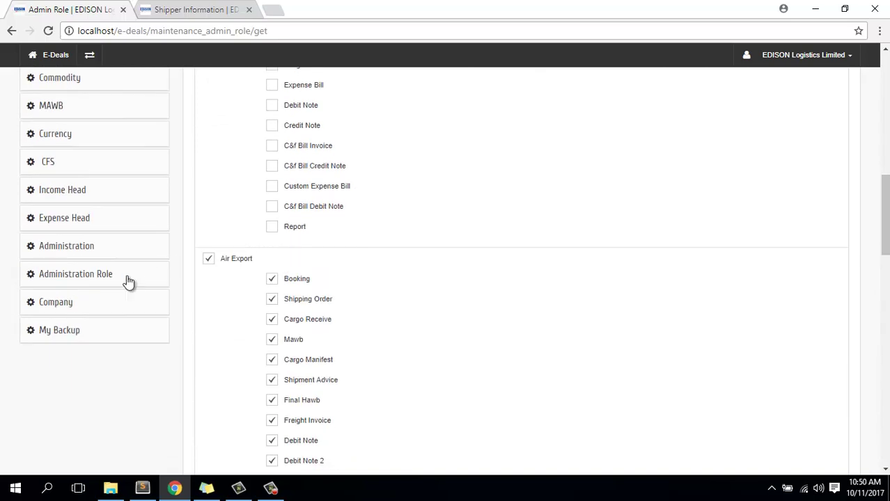
- Open the Edit Company form for EDISON Logistics Limited on the Company page
{"action": "left_click", "coordinate": [65, 305]}
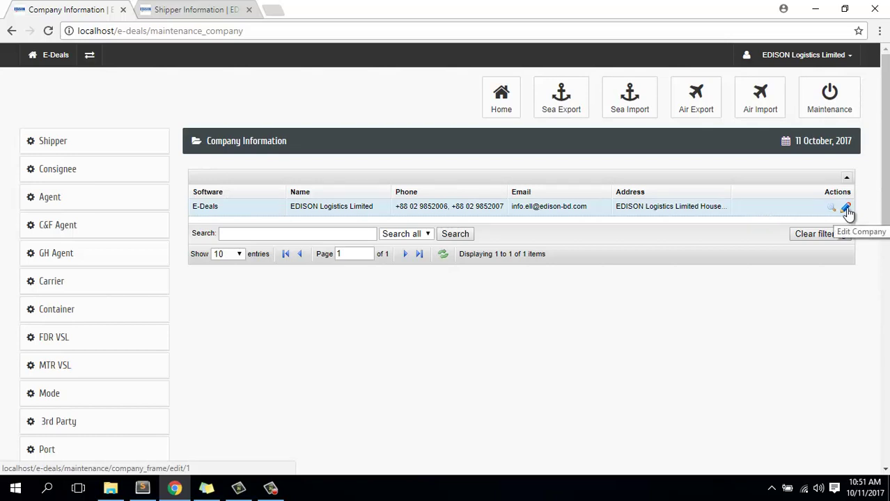
{"action": "left_click", "coordinate": [845, 207]}
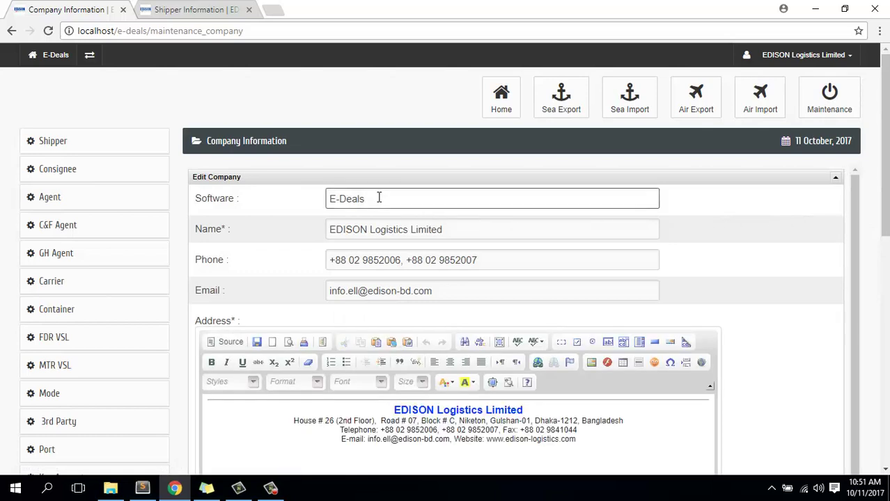
{"action": "key", "text": "ctrl+a"}
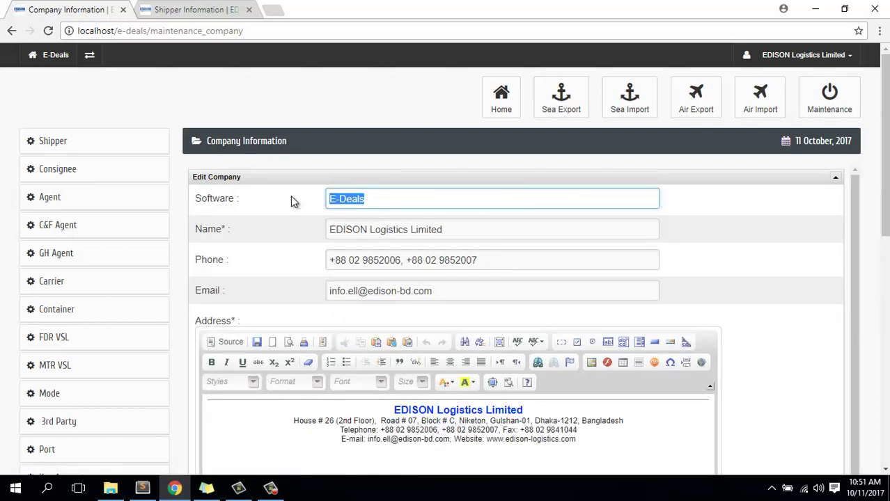
{"action": "left_click", "coordinate": [380, 198]}
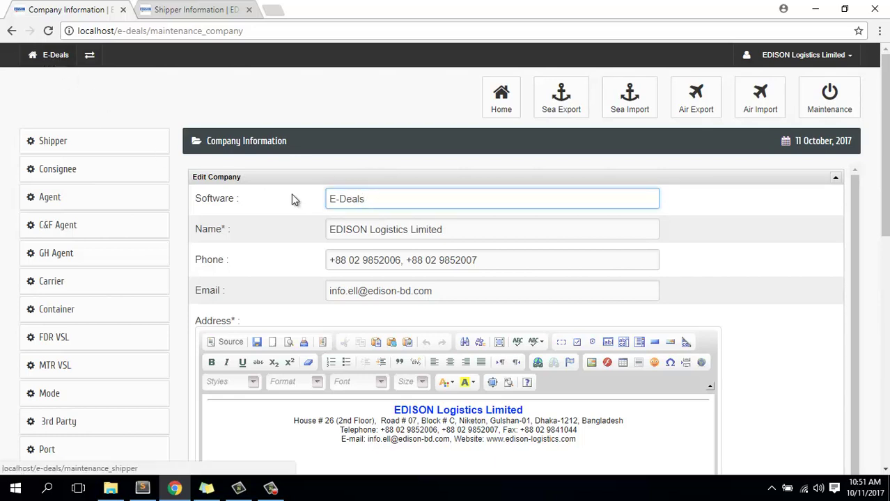
- Move through the Name, Phone and Email fields and scroll the form, leaving details unchanged
{"action": "key", "text": "Tab"}
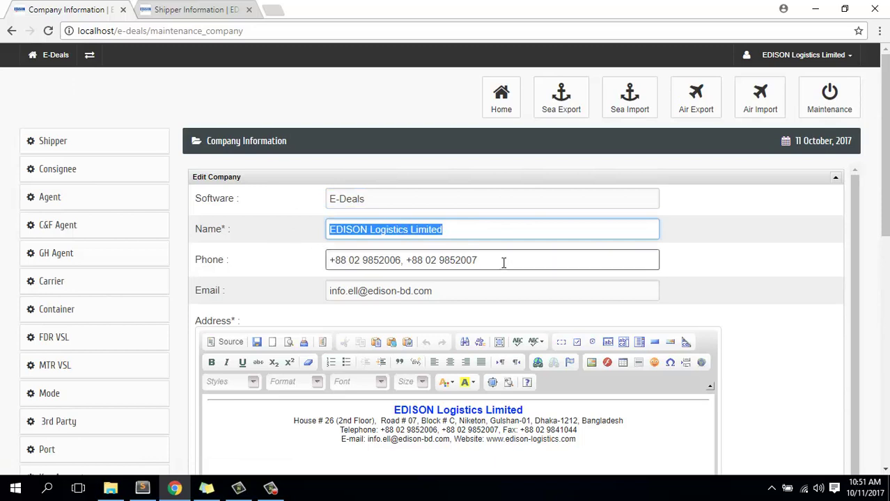
{"action": "left_click", "coordinate": [502, 261]}
{"action": "left_click", "coordinate": [435, 290]}
{"action": "scroll", "coordinate": [447, 287], "scroll_direction": "down", "scroll_amount": 1}
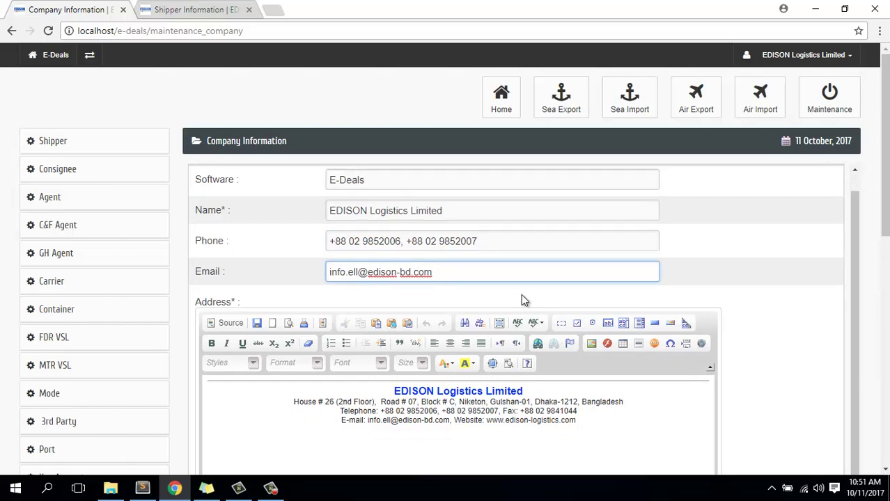
{"action": "scroll", "coordinate": [523, 299], "scroll_direction": "down", "scroll_amount": 1}
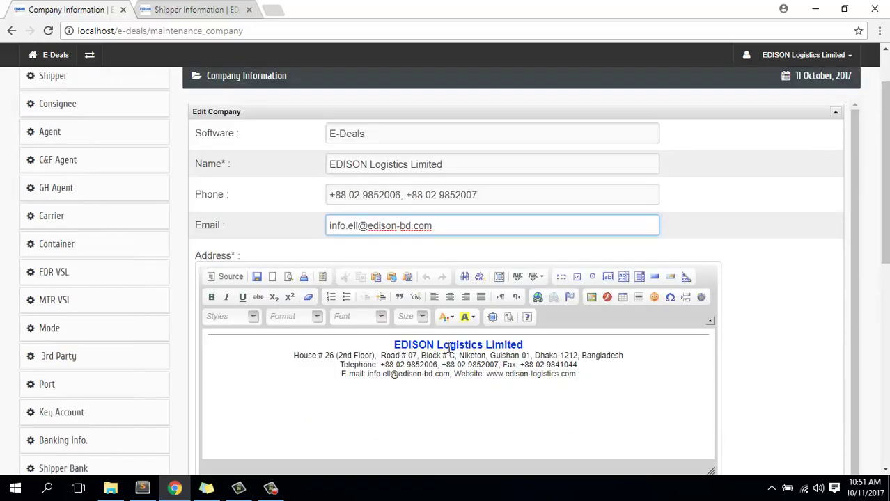
{"action": "scroll", "coordinate": [447, 346], "scroll_direction": "up", "scroll_amount": 1}
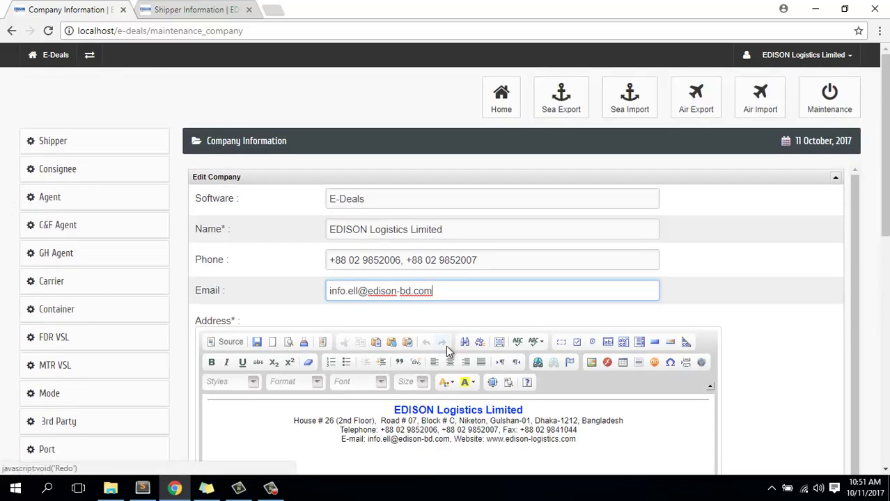
{"action": "scroll", "coordinate": [91, 363], "scroll_direction": "down", "scroll_amount": 8}
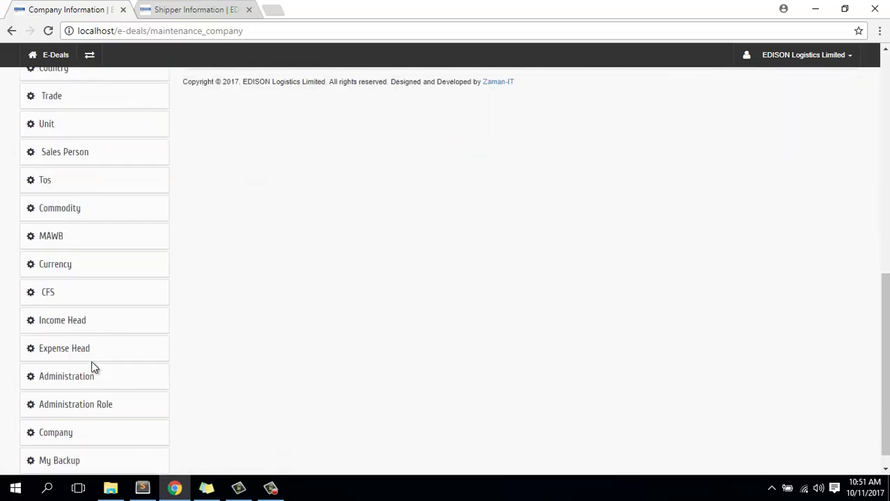
{"action": "scroll", "coordinate": [91, 368], "scroll_direction": "down", "scroll_amount": 1}
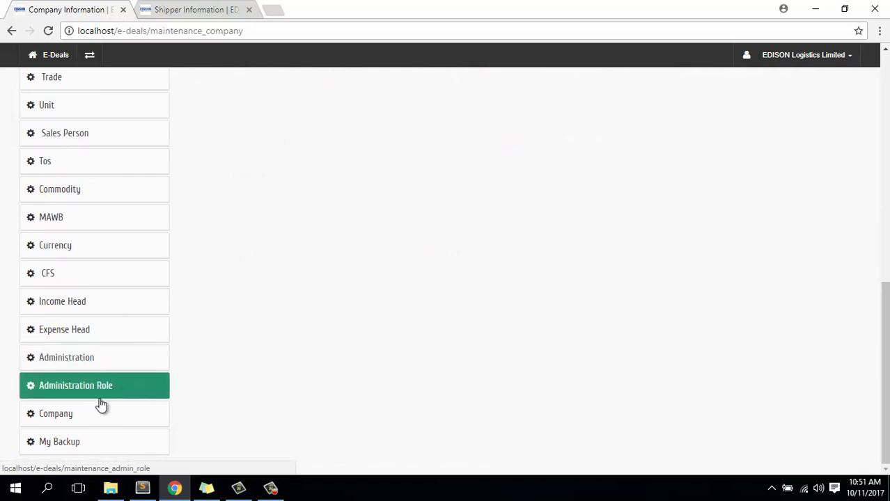
- Download the database backup from My Backup, saving it as mybackup.zip
{"action": "left_click", "coordinate": [60, 445]}
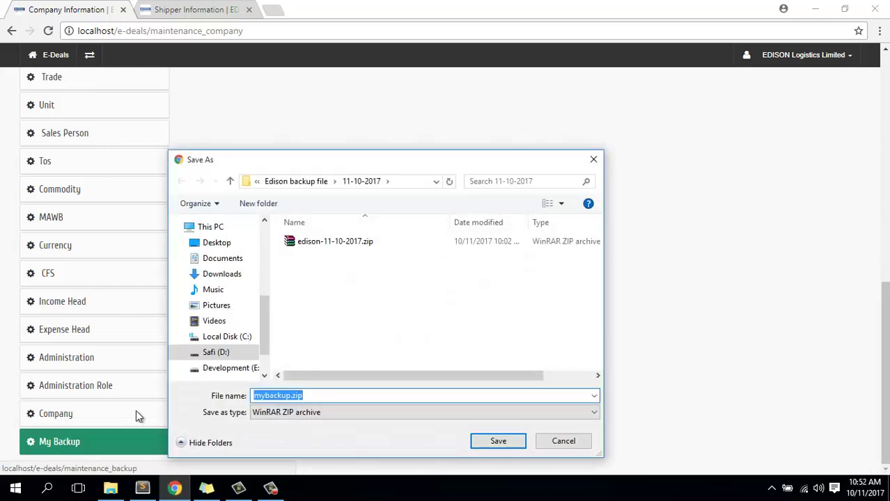
{"action": "left_click", "coordinate": [312, 396]}
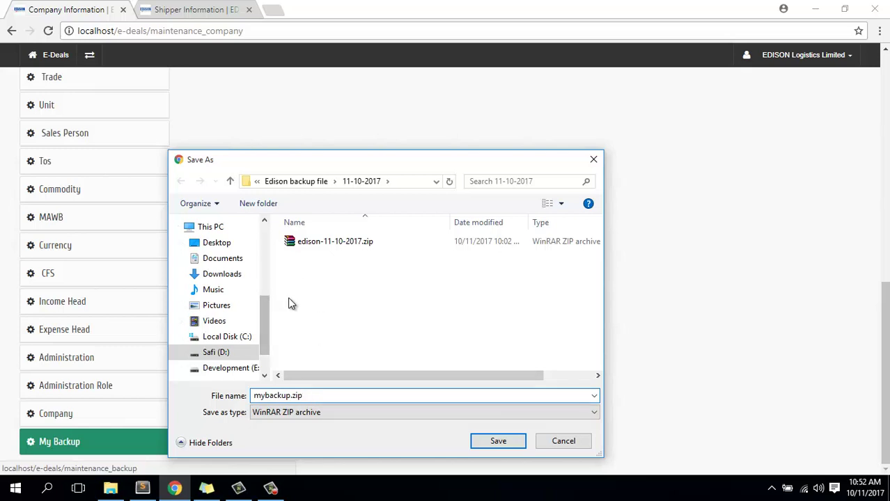
{"action": "left_click", "coordinate": [498, 442]}
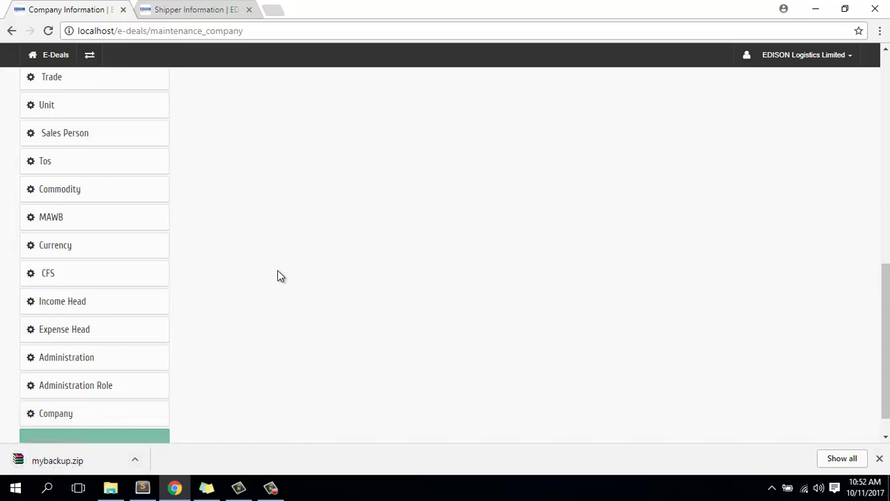
- Scroll through the Edit Company form and its formatted address letterhead
{"action": "scroll", "coordinate": [277, 266], "scroll_direction": "up", "scroll_amount": 8}
{"action": "scroll", "coordinate": [276, 267], "scroll_direction": "up", "scroll_amount": 3}
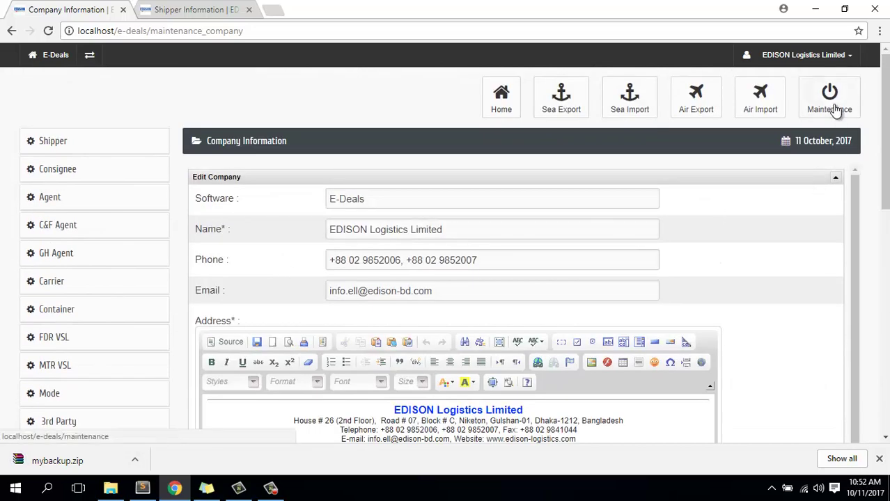
{"action": "scroll", "coordinate": [148, 334], "scroll_direction": "down", "scroll_amount": 2}
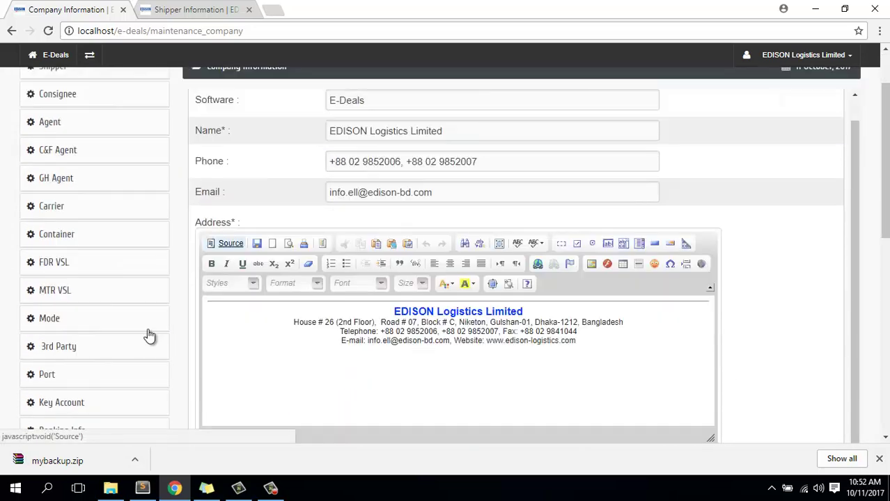
{"action": "scroll", "coordinate": [148, 335], "scroll_direction": "down", "scroll_amount": 4}
{"action": "scroll", "coordinate": [148, 335], "scroll_direction": "down", "scroll_amount": 2}
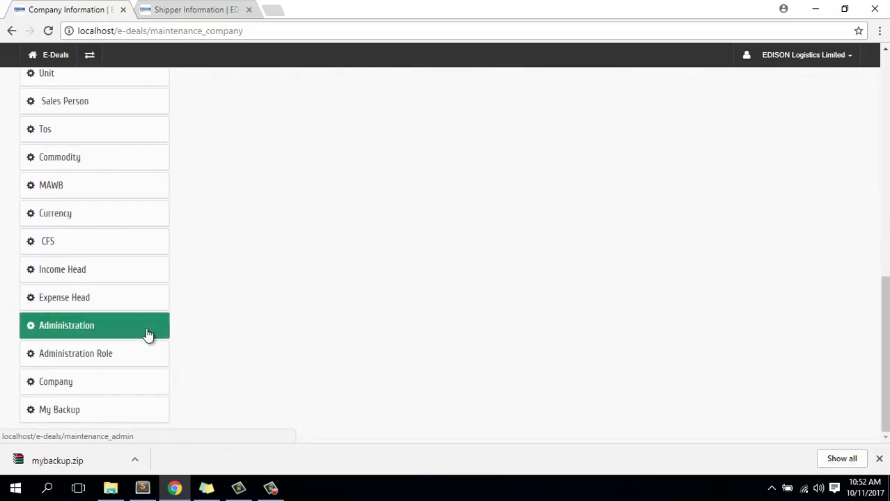
{"action": "scroll", "coordinate": [148, 334], "scroll_direction": "up", "scroll_amount": 8}
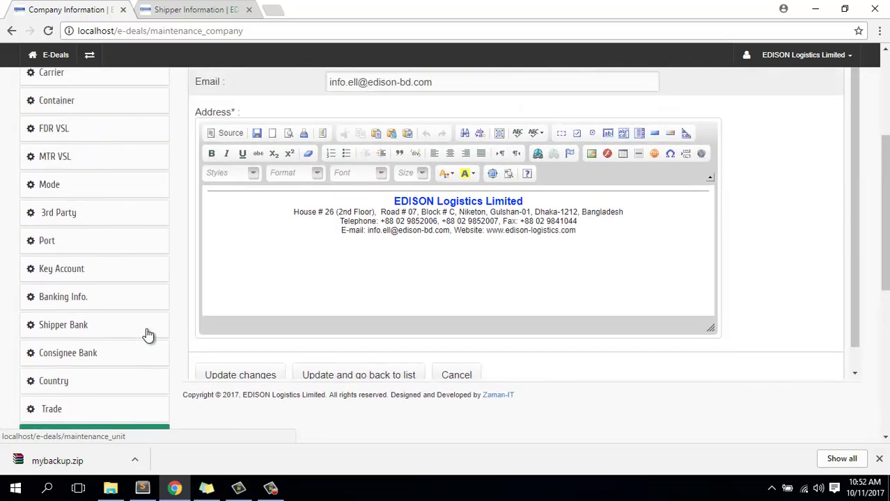
{"action": "scroll", "coordinate": [146, 333], "scroll_direction": "up", "scroll_amount": 1}
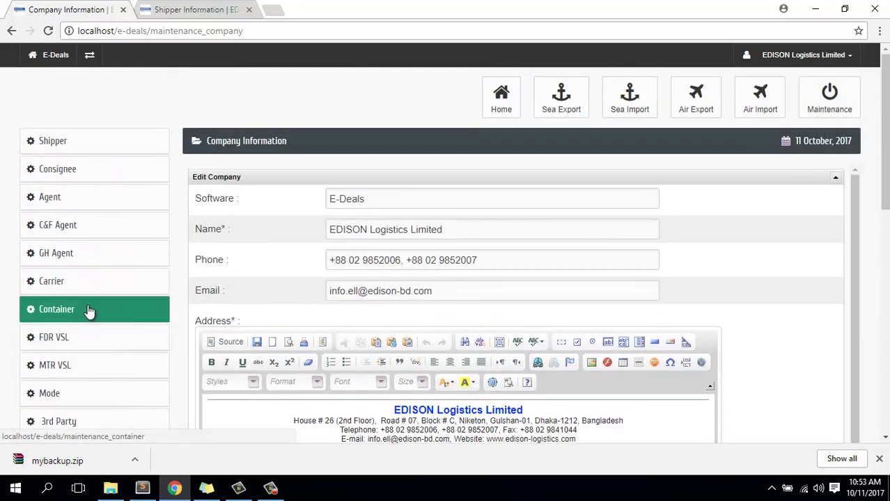